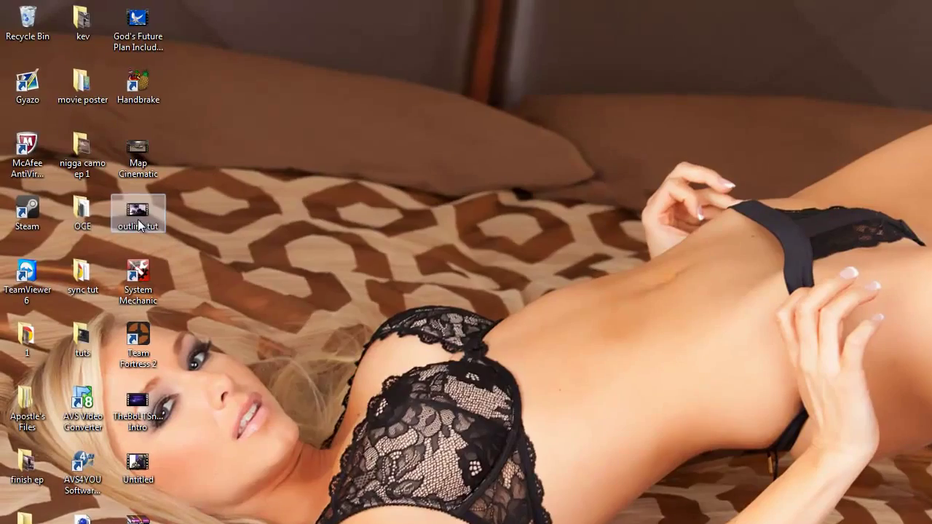
- Watch the outline tutorial video full screen, close it and refresh the desktop
{"action": "double_click", "coordinate": [139, 225]}
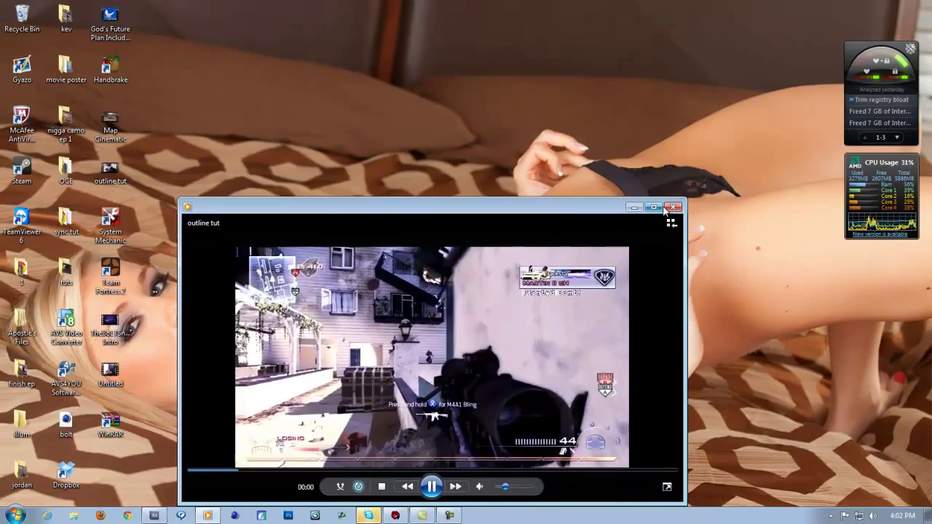
{"action": "left_click", "coordinate": [659, 208]}
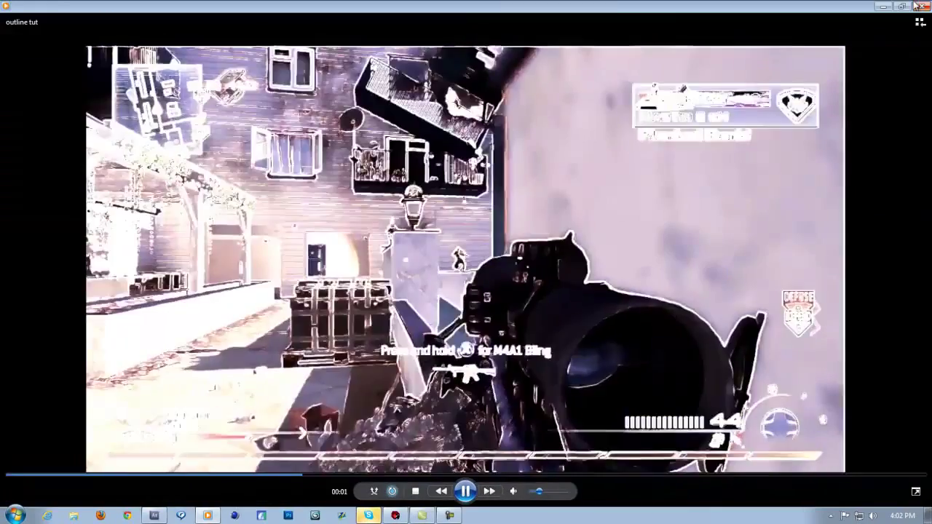
{"action": "left_click", "coordinate": [920, 9]}
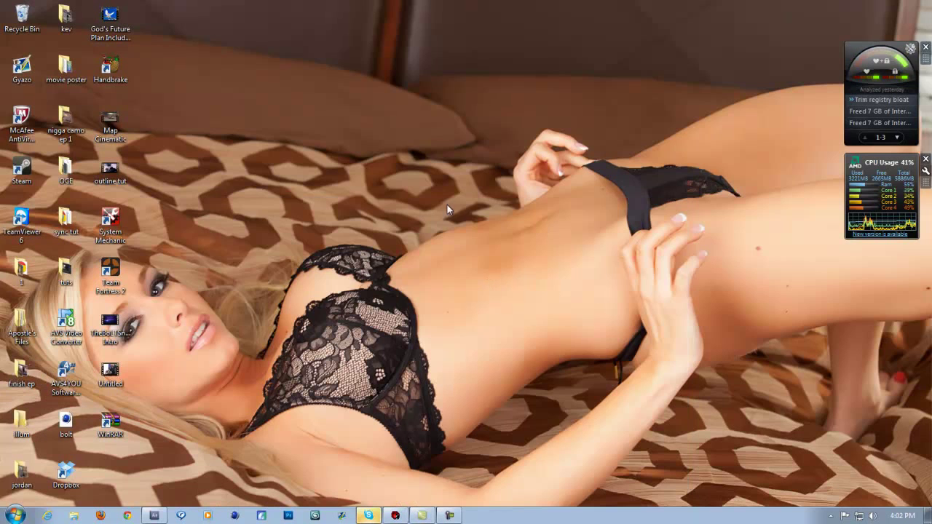
{"action": "right_click", "coordinate": [453, 212]}
{"action": "left_click", "coordinate": [477, 256]}
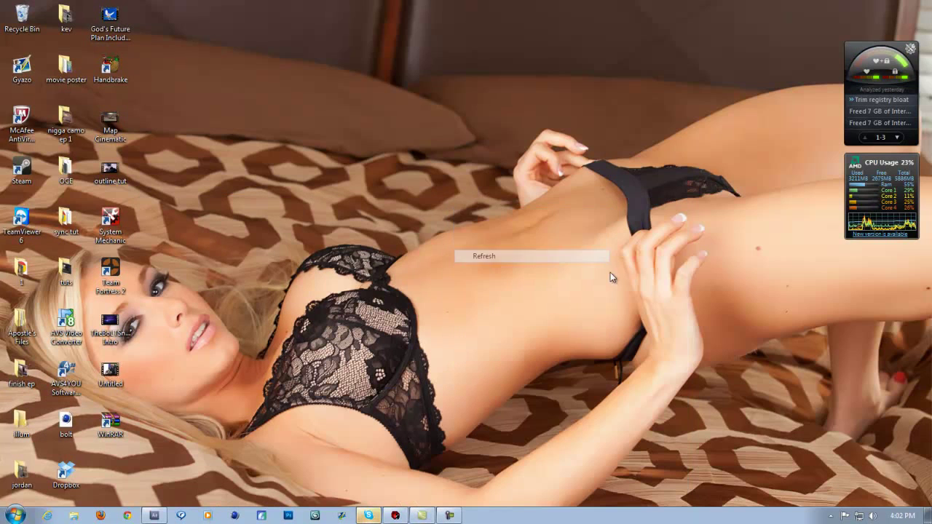
{"action": "right_click", "coordinate": [433, 246]}
{"action": "left_click", "coordinate": [452, 295]}
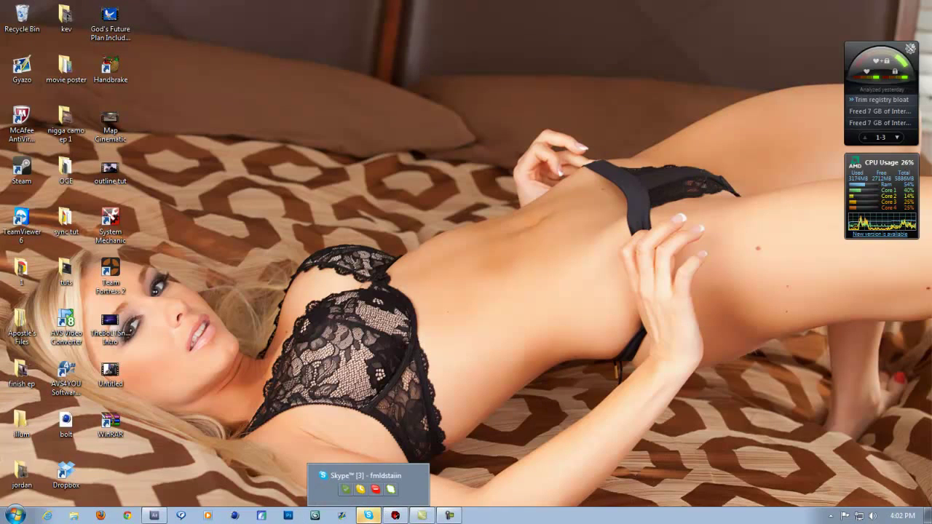
- Create a new 1280×720, 59.94 fps composition named Comp 1
{"action": "left_click", "coordinate": [154, 515]}
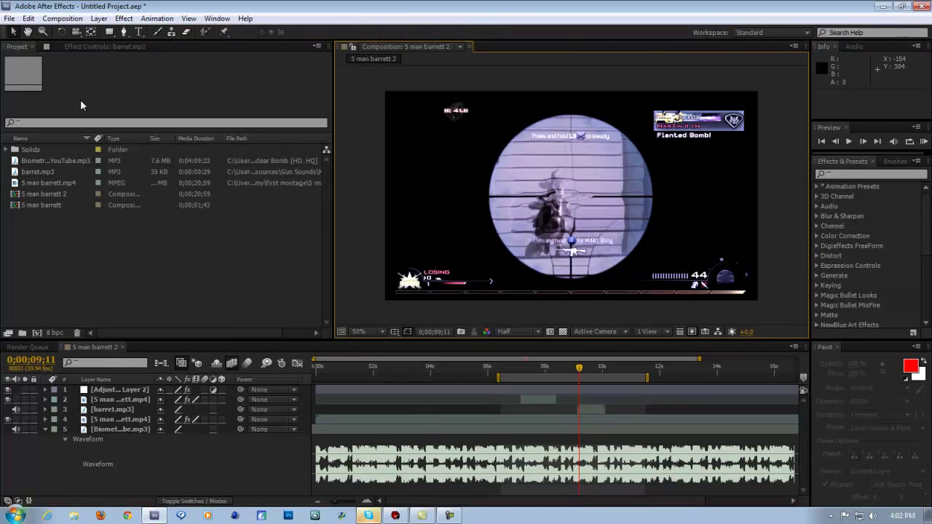
{"action": "left_click", "coordinate": [62, 19]}
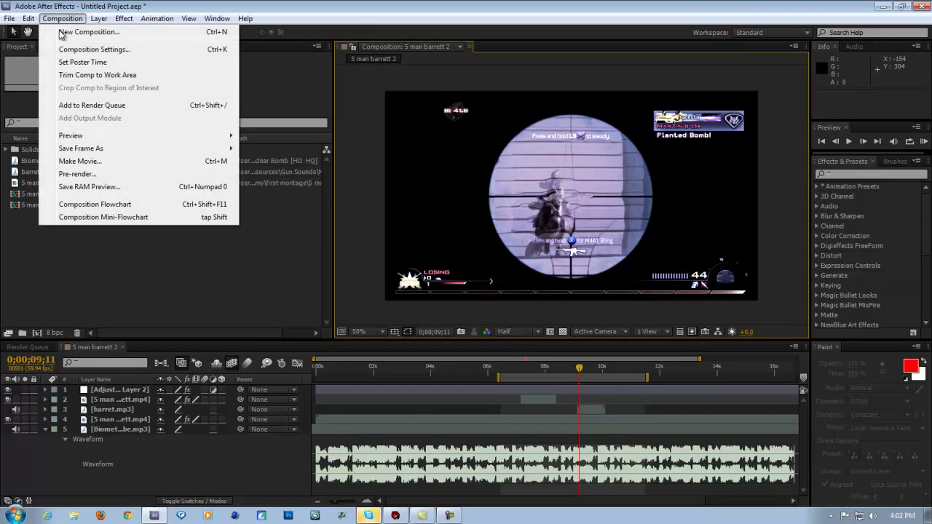
{"action": "left_click", "coordinate": [89, 31]}
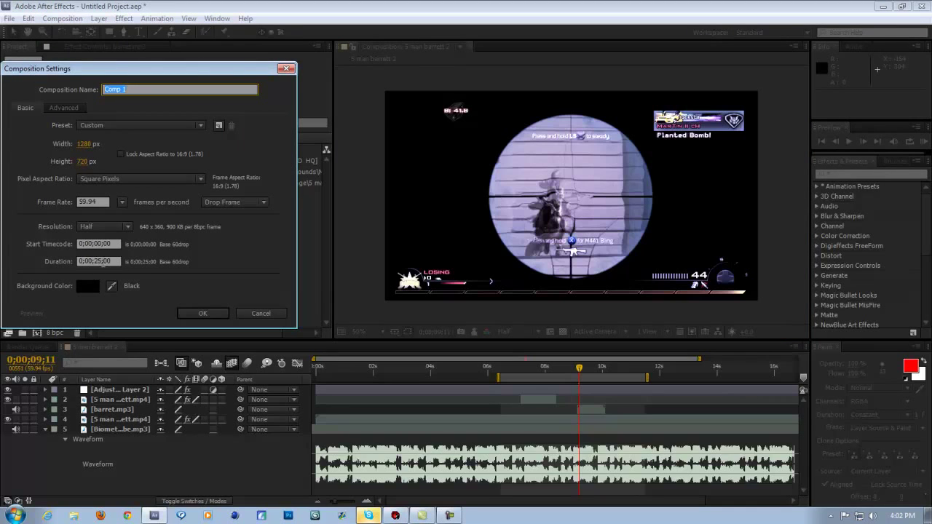
{"action": "left_click", "coordinate": [194, 313]}
- Add the music track, preview it to find 0;00;06;20, then add 5 man barrett.mp4
{"action": "left_click_drag", "start_coordinate": [43, 172], "coordinate": [297, 429]}
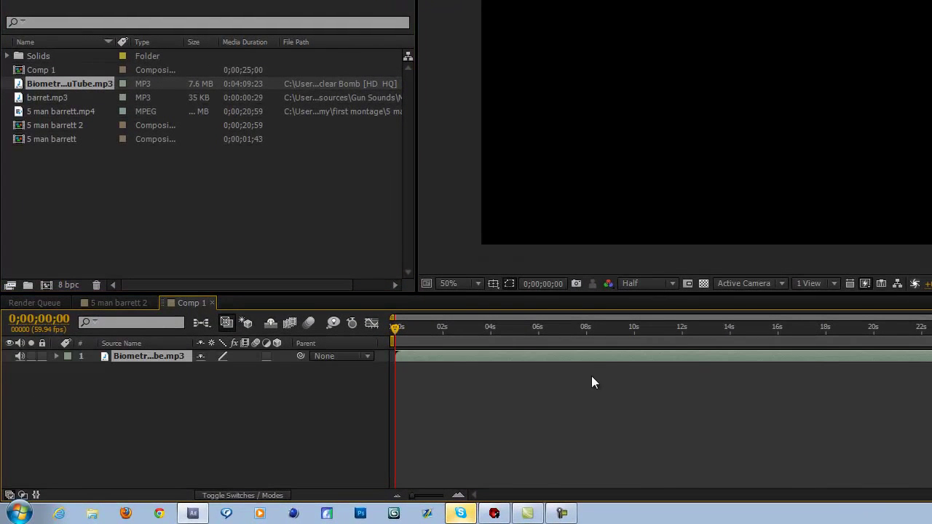
{"action": "key", "text": "l"}
{"action": "key", "text": "l"}
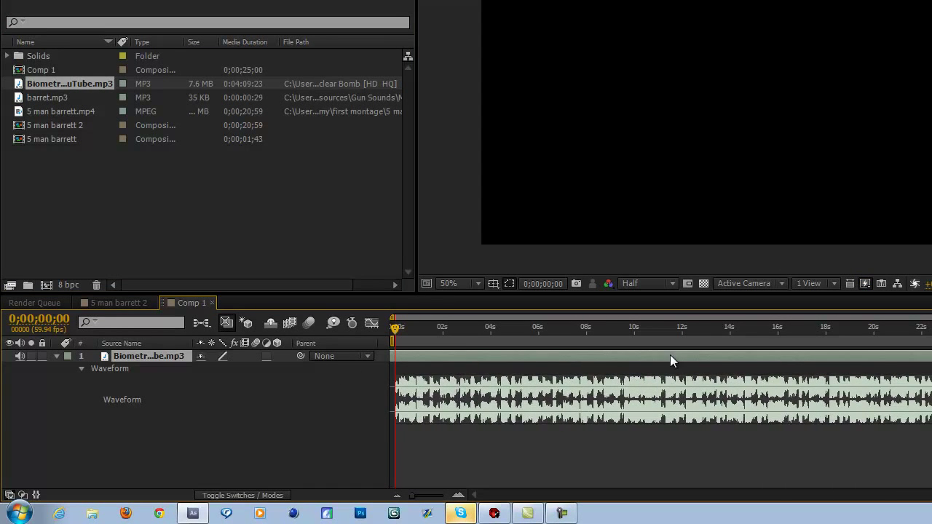
{"action": "left_click", "coordinate": [559, 333]}
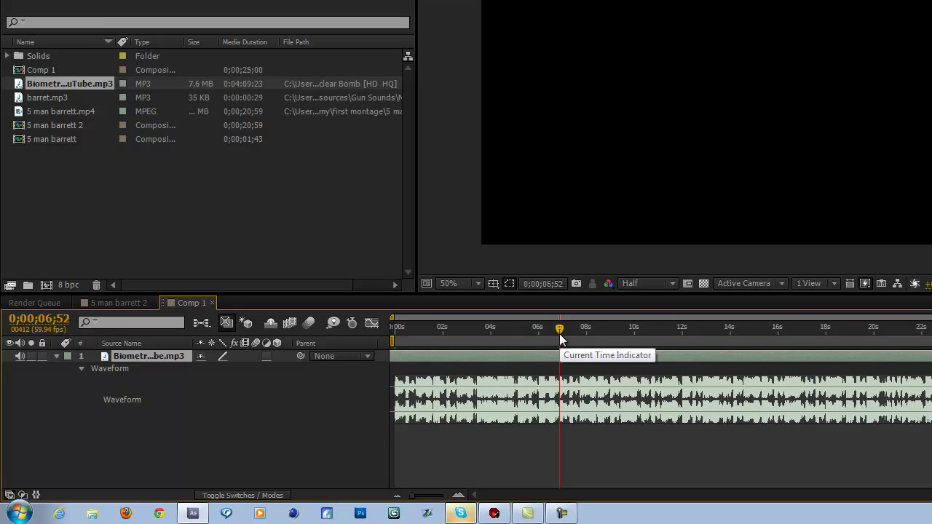
{"action": "key", "text": "period"}
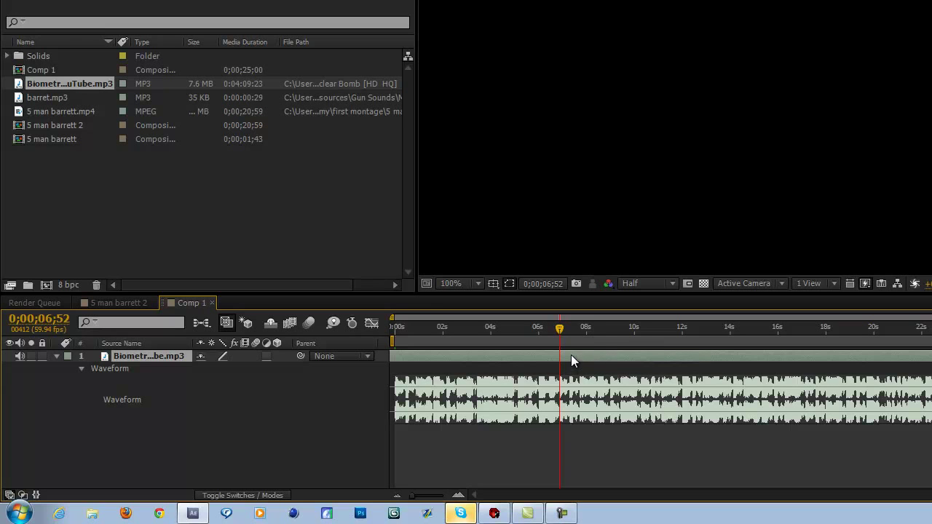
{"action": "key", "text": "KP_Decimal"}
{"action": "left_click", "coordinate": [610, 354]}
{"action": "mouse_move", "coordinate": [555, 332]}
{"action": "left_mouse_down"}
{"action": "mouse_move", "coordinate": [531, 333]}
{"action": "mouse_move", "coordinate": [547, 333]}
{"action": "left_mouse_up"}
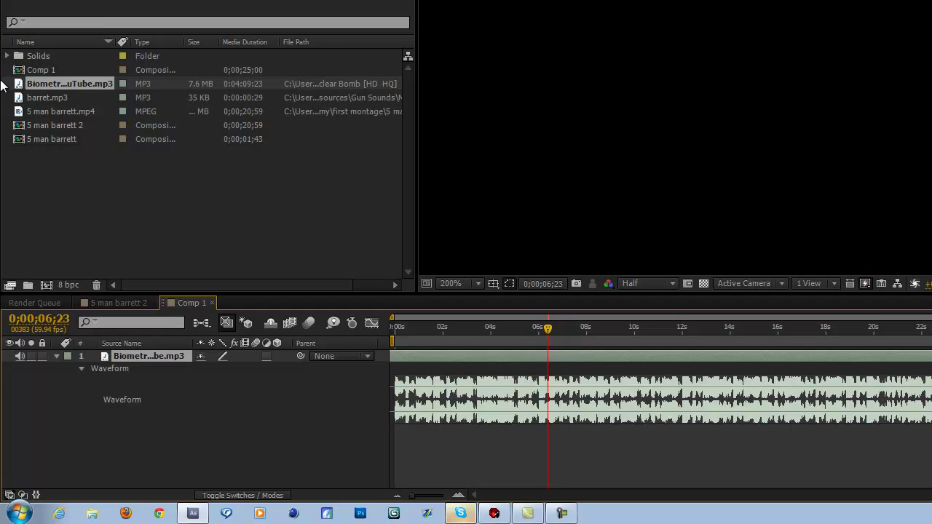
{"action": "left_click_drag", "start_coordinate": [52, 116], "coordinate": [115, 357]}
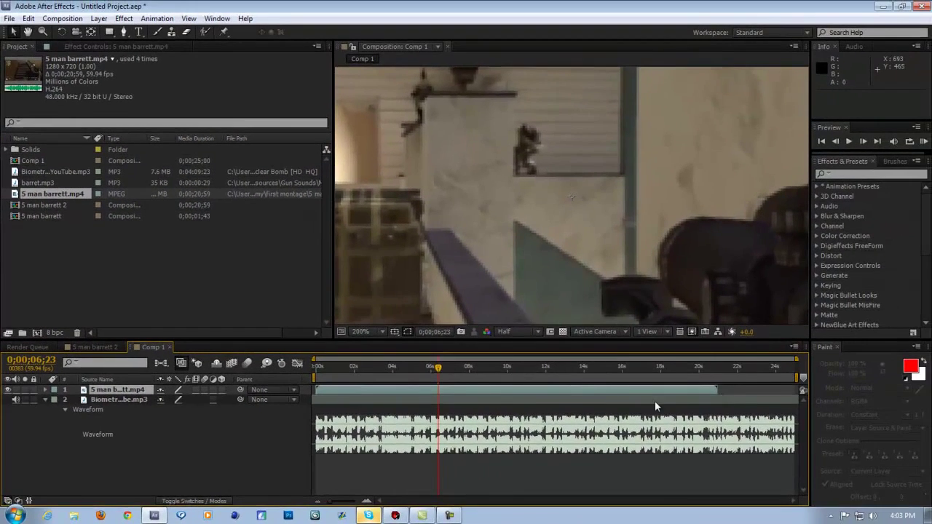
- Slide the gameplay clip about 0.78 s later and apply Twixtor to it
{"action": "scroll", "coordinate": [422, 259], "scroll_direction": "down", "scroll_amount": 4}
{"action": "mouse_move", "coordinate": [437, 399]}
{"action": "left_mouse_down"}
{"action": "mouse_move", "coordinate": [462, 397]}
{"action": "mouse_move", "coordinate": [432, 387]}
{"action": "left_mouse_up"}
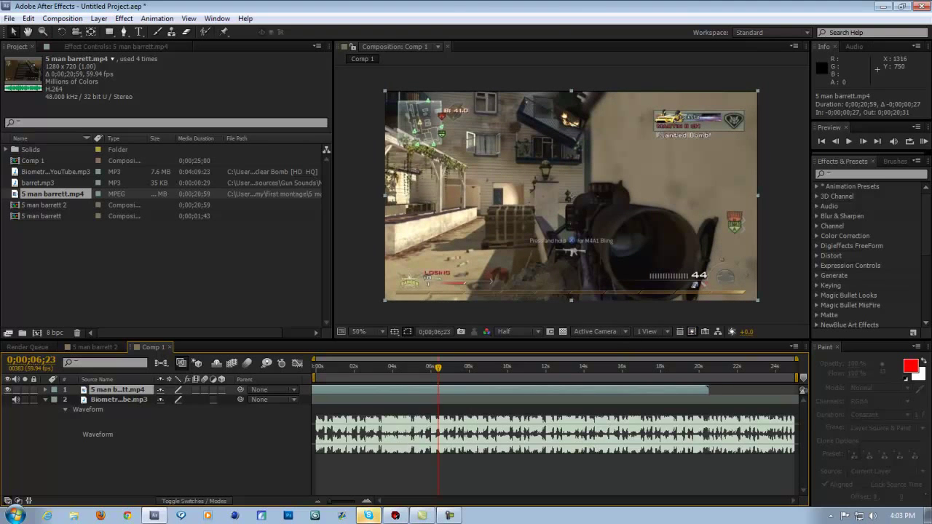
{"action": "left_click", "coordinate": [845, 174]}
{"action": "type", "text": "twixtor"}
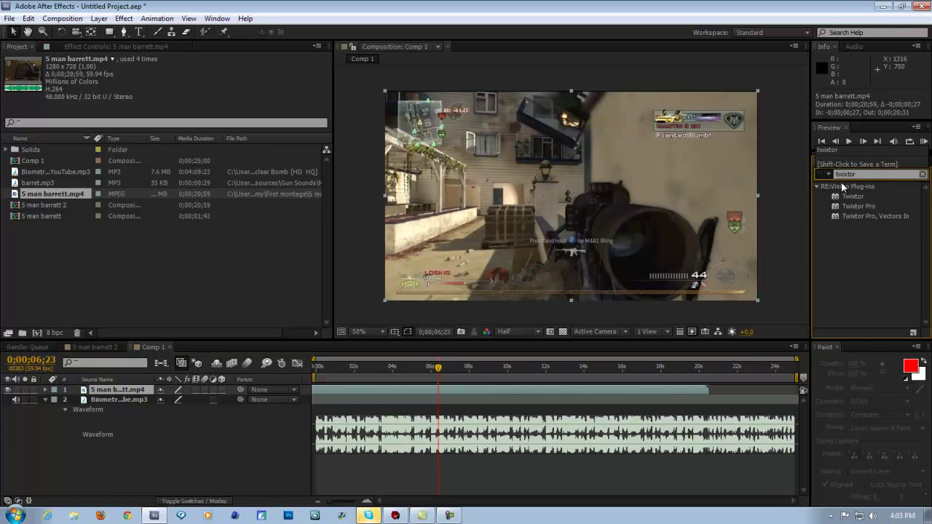
{"action": "left_click_drag", "start_coordinate": [849, 199], "coordinate": [433, 396]}
{"action": "left_click", "coordinate": [188, 138]}
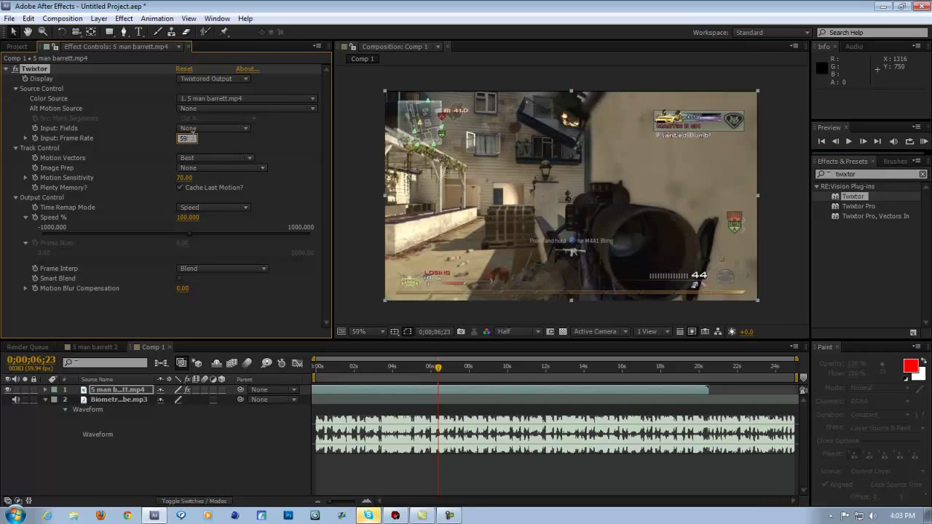
- Commit a 59.94 input frame rate and place a Speed % keyframe at 0;00;05;59
{"action": "key", "text": "Return"}
{"action": "left_click", "coordinate": [107, 390]}
{"action": "key", "text": "u"}
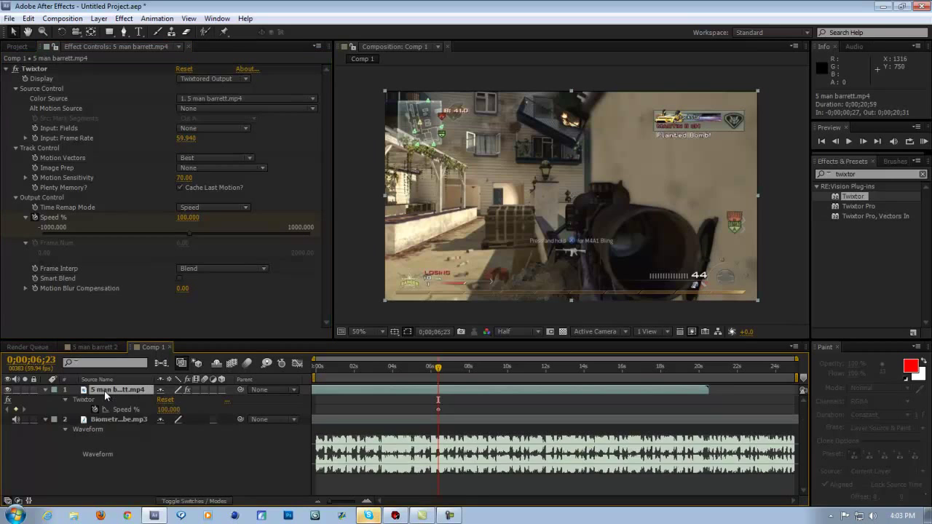
{"action": "key", "text": "Page_Down"}
{"action": "key", "text": "Page_Down"}
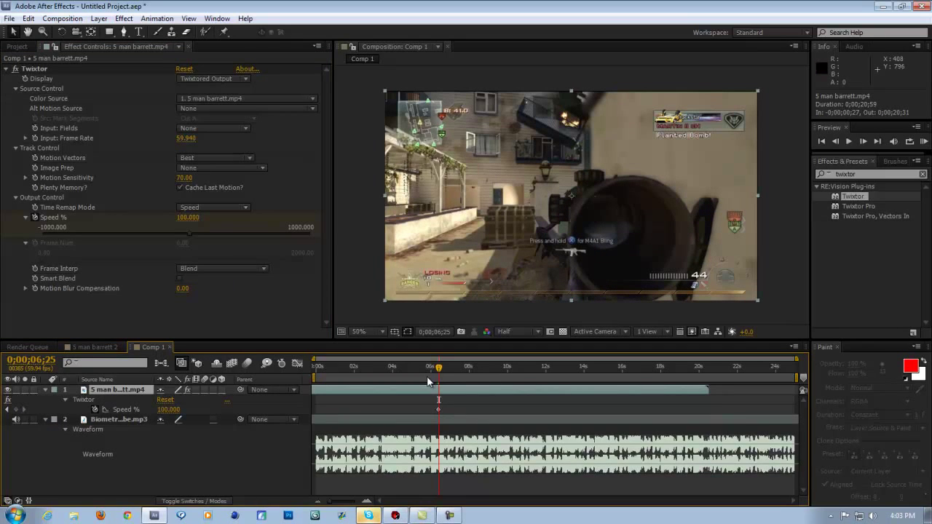
{"action": "left_click_drag", "start_coordinate": [441, 412], "coordinate": [431, 414]}
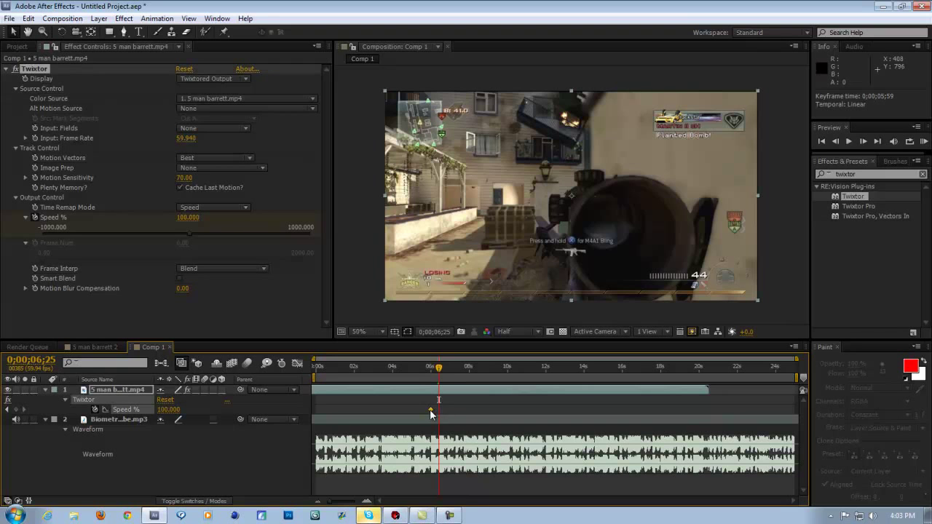
- Add Speed % keyframes just after 6 seconds with values 2 and then 3
{"action": "left_click_drag", "start_coordinate": [431, 373], "coordinate": [434, 375]}
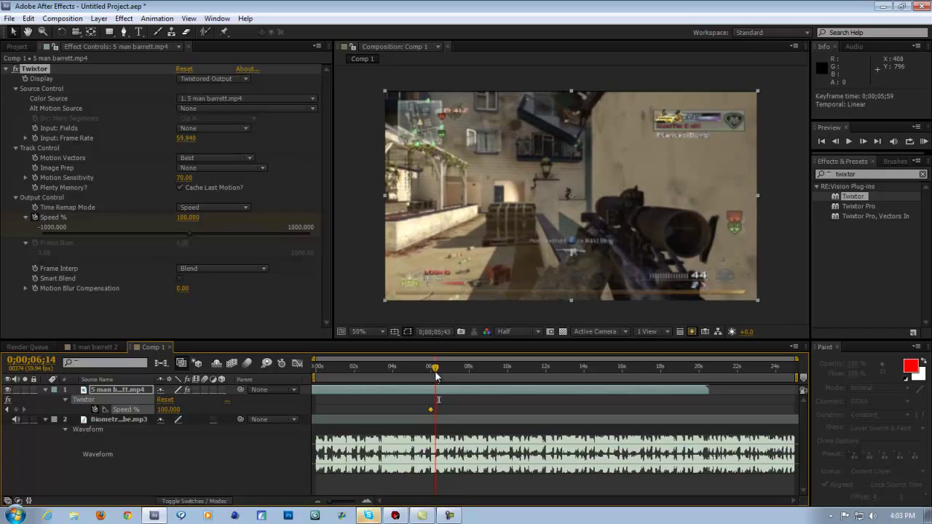
{"action": "left_click", "coordinate": [164, 410]}
{"action": "type", "text": "2"}
{"action": "key", "text": "Return"}
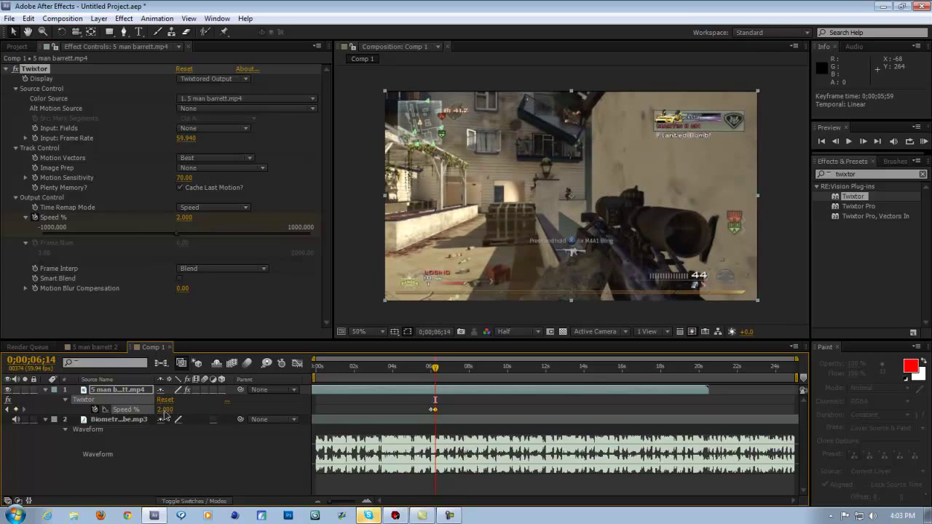
{"action": "mouse_move", "coordinate": [439, 373]}
{"action": "left_mouse_down"}
{"action": "mouse_move", "coordinate": [502, 380]}
{"action": "mouse_move", "coordinate": [446, 380]}
{"action": "left_mouse_up"}
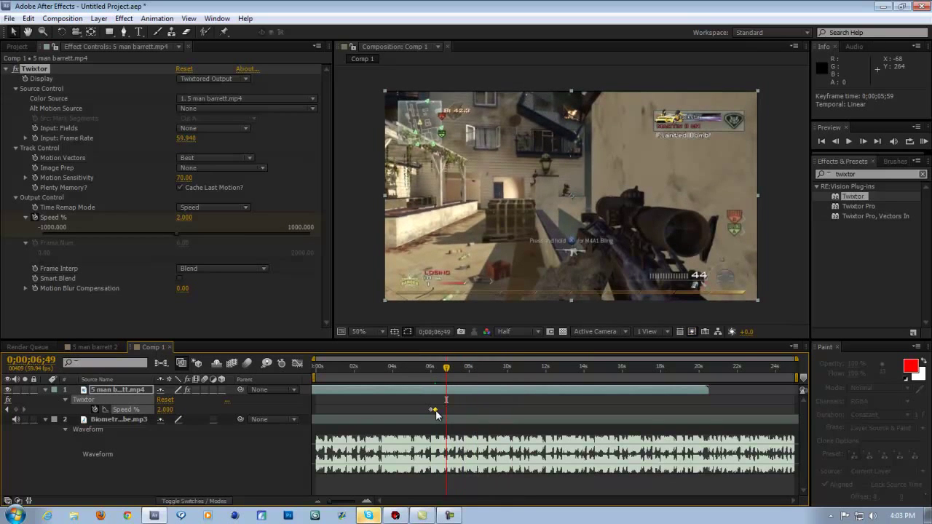
{"action": "right_click", "coordinate": [164, 409]}
{"action": "left_click", "coordinate": [278, 182]}
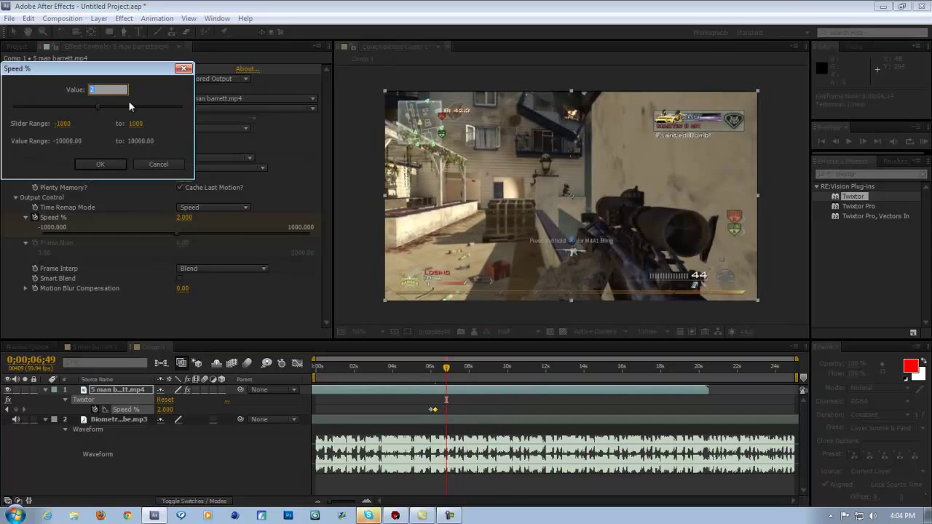
{"action": "type", "text": "3"}
{"action": "key", "text": "Return"}
- Change the slow Speed % keyframe to 5 and scrub through the ramp
{"action": "left_click_drag", "start_coordinate": [436, 371], "coordinate": [435, 407]}
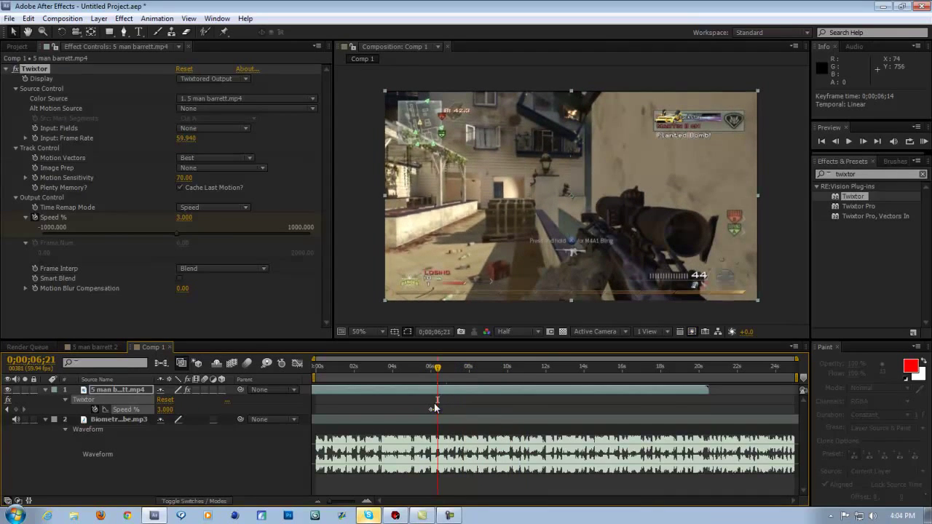
{"action": "double_click", "coordinate": [434, 410]}
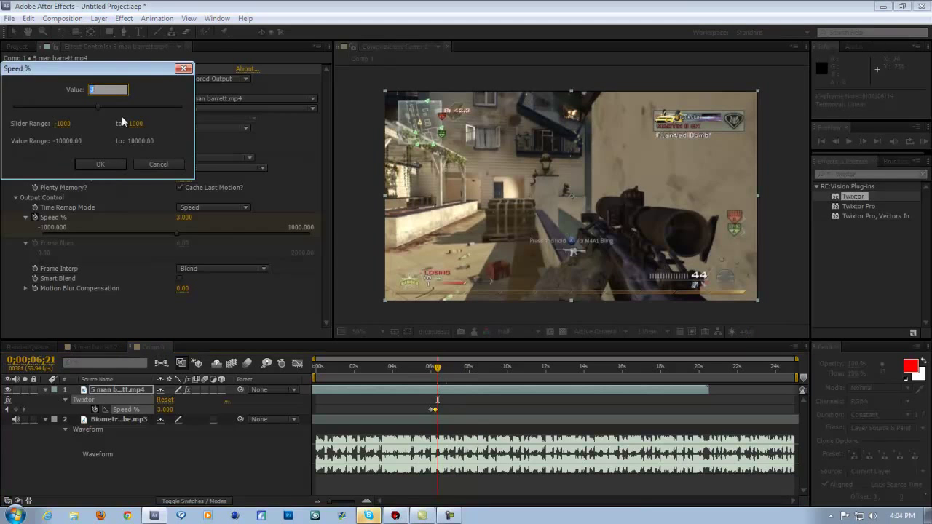
{"action": "type", "text": "5"}
{"action": "key", "text": "Return"}
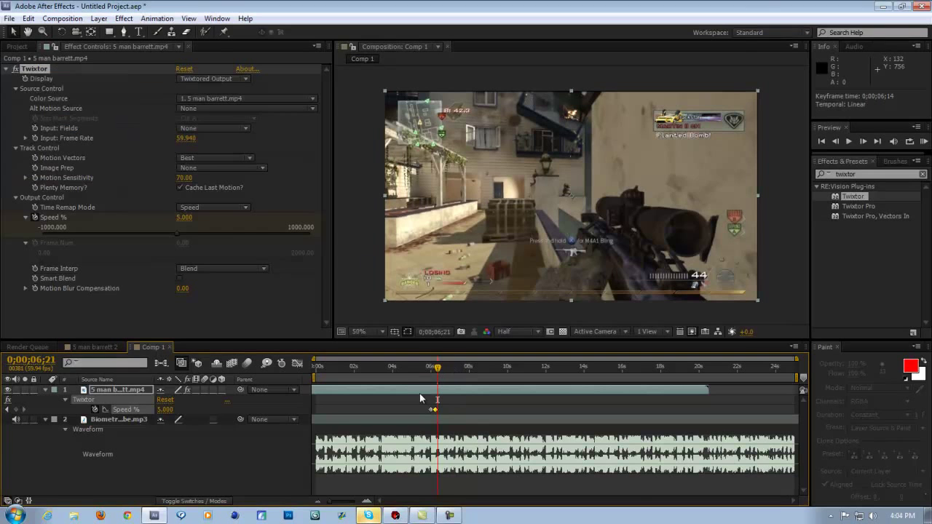
{"action": "left_click_drag", "start_coordinate": [438, 371], "coordinate": [495, 426]}
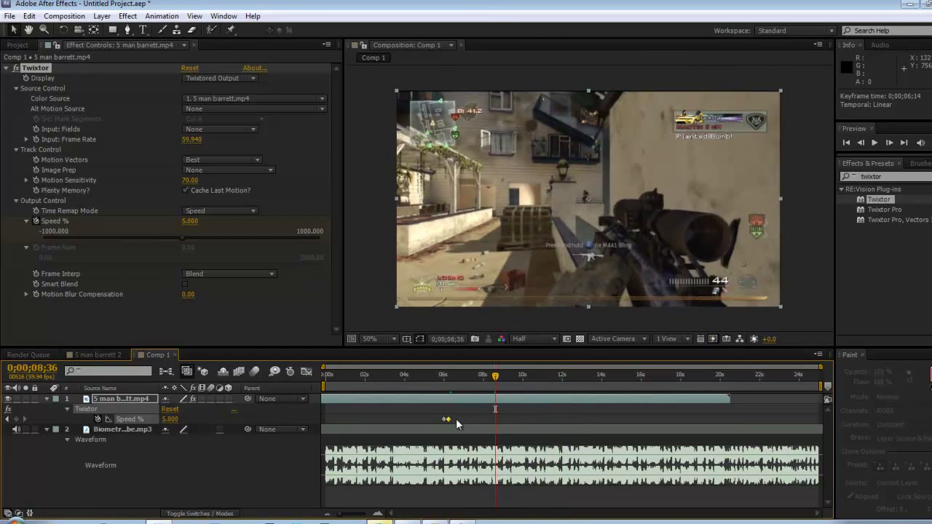
- Set the slow keyframe to 10% and add a 100% Speed % keyframe at 0;00;08;55
{"action": "double_click", "coordinate": [446, 419]}
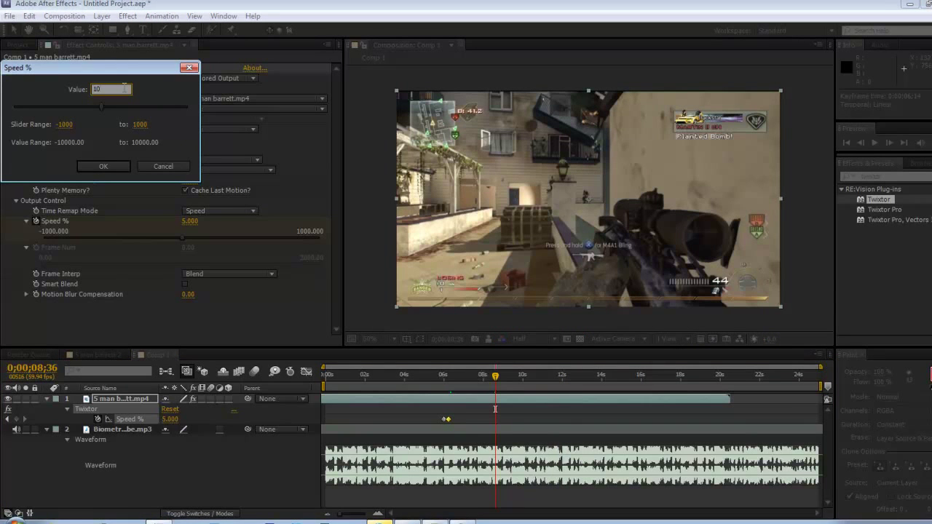
{"action": "key", "text": "Return"}
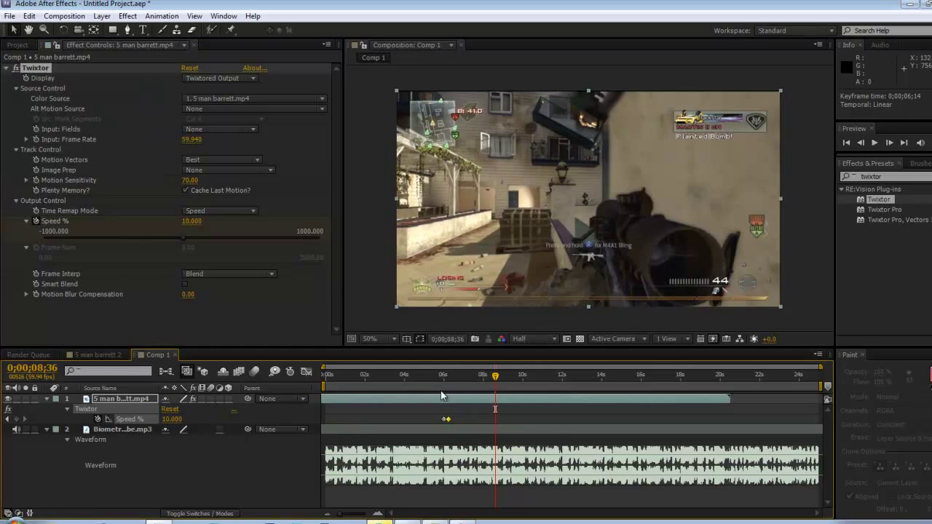
{"action": "left_click_drag", "start_coordinate": [448, 382], "coordinate": [498, 396]}
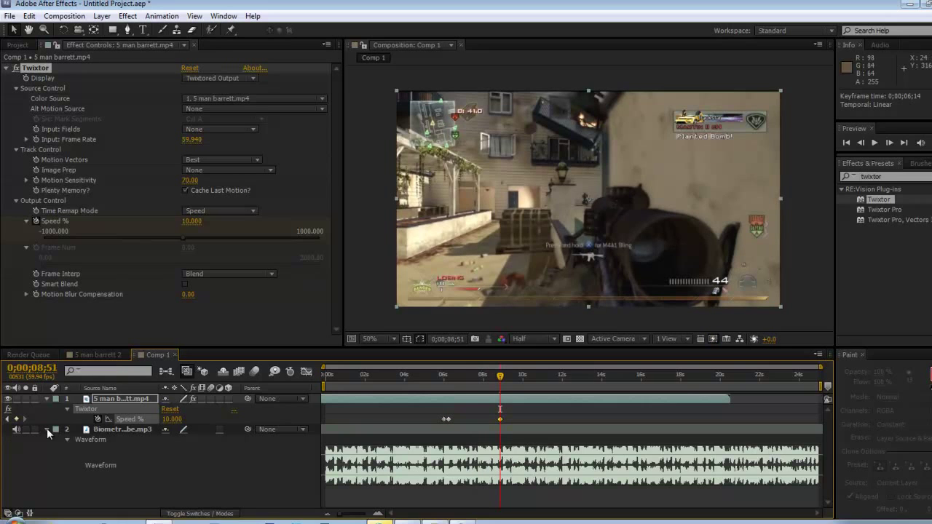
{"action": "key", "text": "space"}
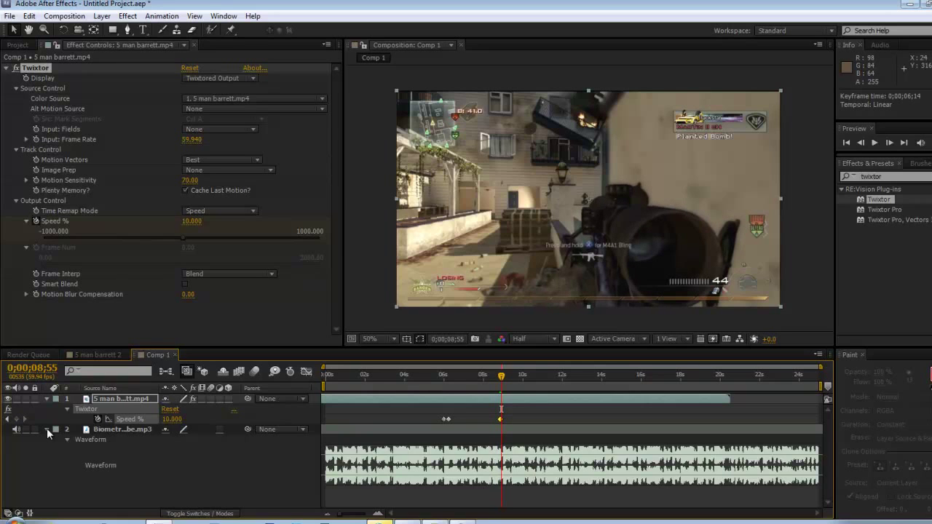
{"action": "left_click", "coordinate": [172, 420]}
{"action": "type", "text": "100"}
{"action": "key", "text": "Return"}
{"action": "key", "text": "KP_Decimal"}
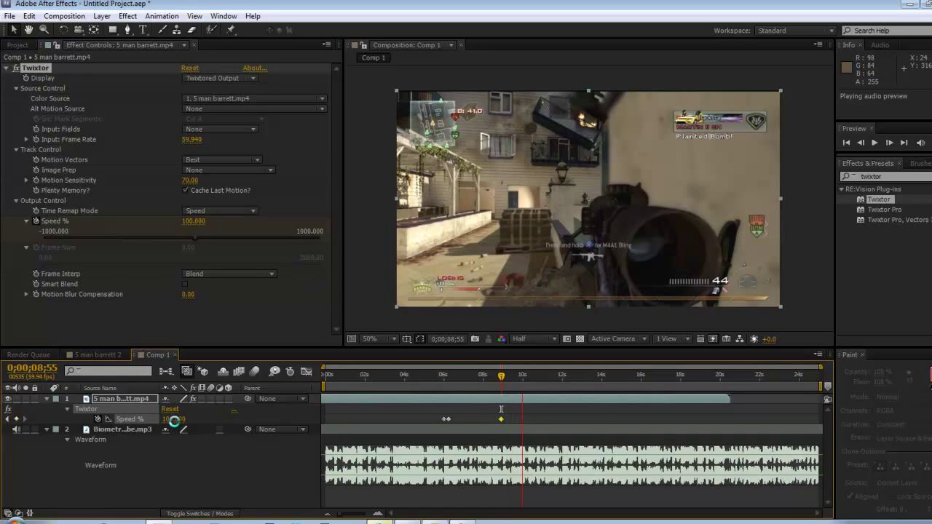
{"action": "left_click_drag", "start_coordinate": [490, 379], "coordinate": [505, 410]}
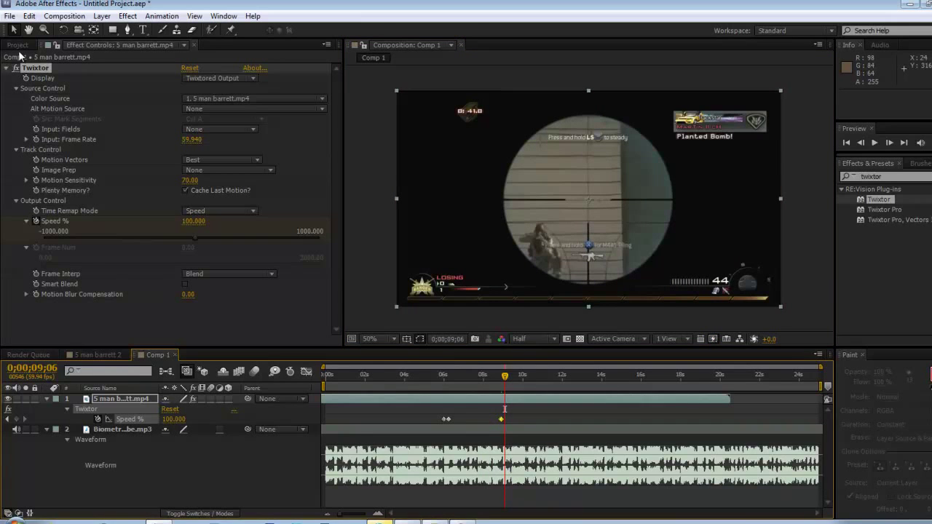
- Add barret.mp3 to Comp 1 at the playhead and show its waveform
{"action": "left_click", "coordinate": [19, 45]}
{"action": "left_click_drag", "start_coordinate": [33, 184], "coordinate": [513, 426]}
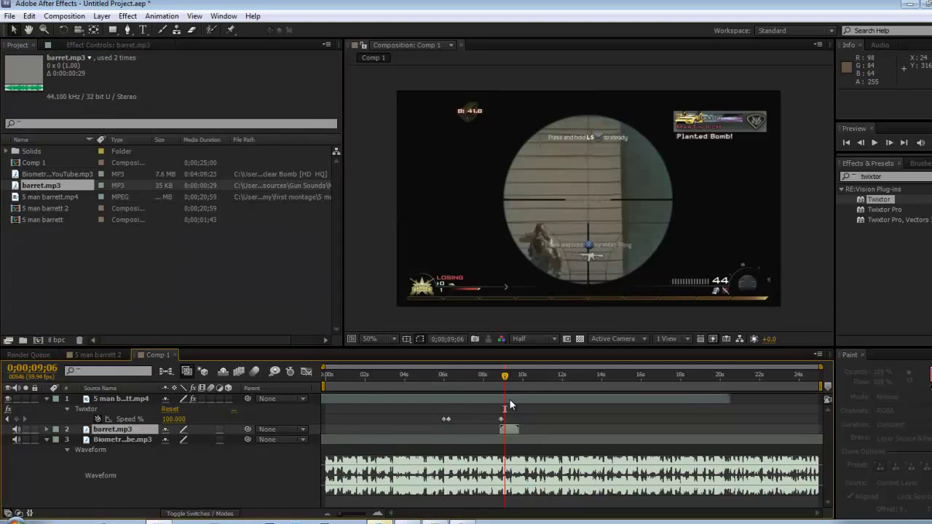
{"action": "key", "text": "l"}
{"action": "key", "text": "l"}
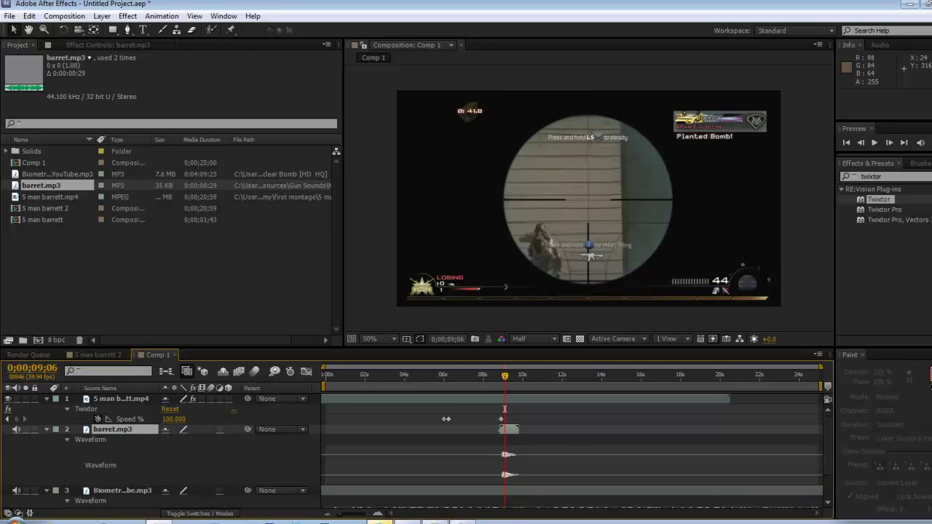
{"action": "left_click_drag", "start_coordinate": [512, 436], "coordinate": [516, 437]}
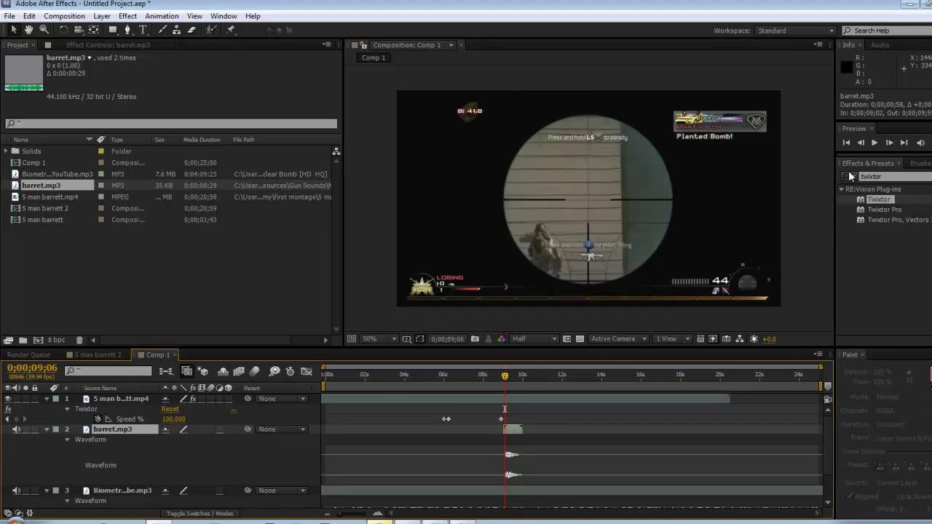
- Find the sniper shot frame and start the gunshot sound at 0;00;08;58
{"action": "left_click", "coordinate": [866, 143]}
{"action": "left_click", "coordinate": [867, 143]}
{"action": "left_click", "coordinate": [866, 143]}
{"action": "left_click", "coordinate": [866, 142]}
{"action": "left_click", "coordinate": [892, 145]}
{"action": "left_click", "coordinate": [893, 145]}
{"action": "left_click", "coordinate": [891, 144]}
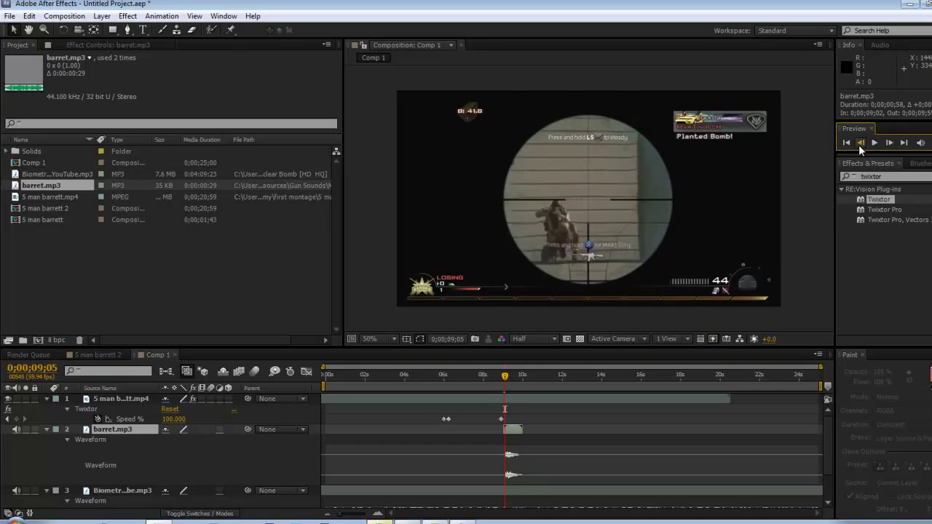
{"action": "left_click", "coordinate": [860, 143]}
{"action": "left_click", "coordinate": [860, 143]}
{"action": "left_click", "coordinate": [888, 146]}
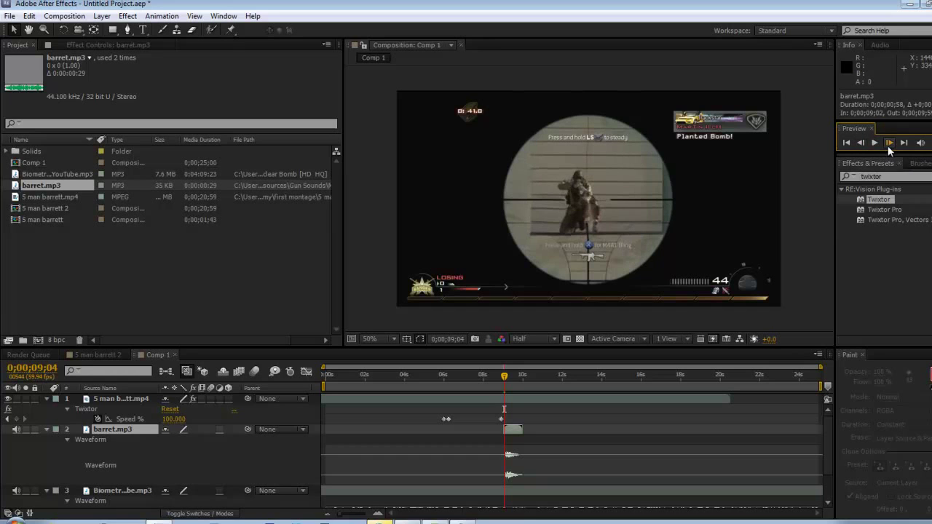
{"action": "left_click_drag", "start_coordinate": [509, 436], "coordinate": [506, 436]}
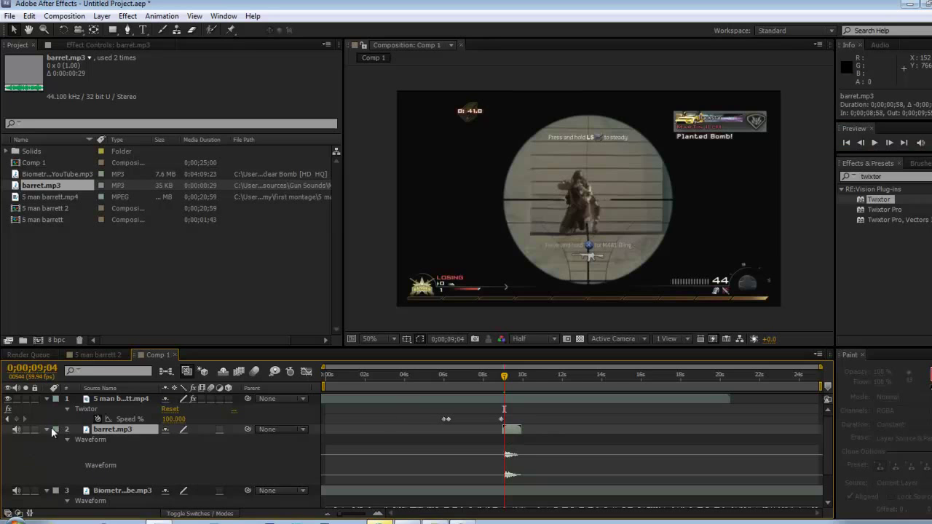
- Hide the barret.mp3 waveform and collapse the footage layer's Twixtor properties
{"action": "left_click", "coordinate": [48, 430]}
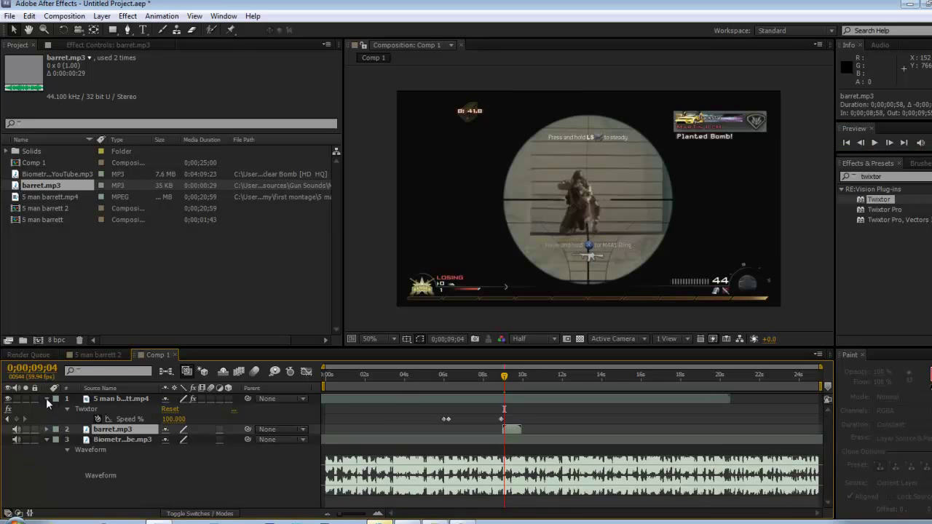
{"action": "left_click", "coordinate": [48, 399]}
{"action": "left_click", "coordinate": [80, 399]}
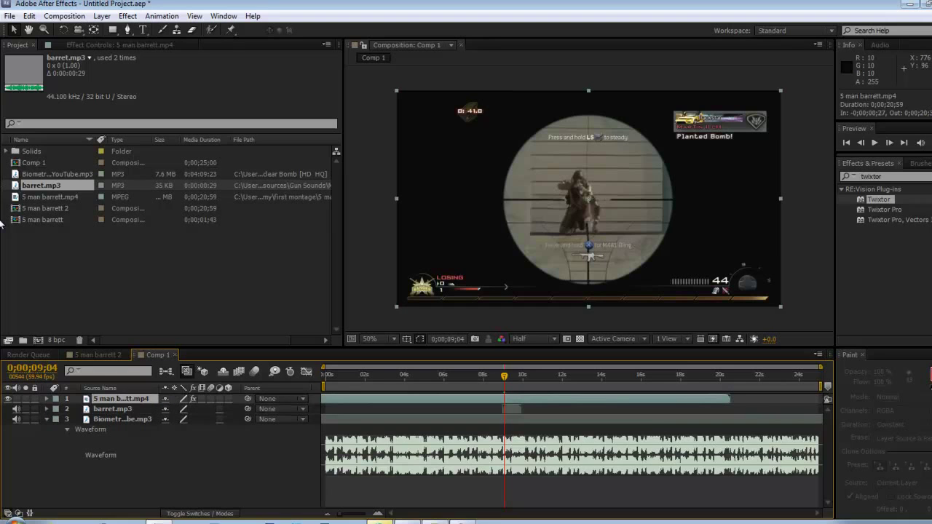
- In 5 man barrett 2, review Adjustment Layer 2's grading effects, undoing an extra CC Toner paste
{"action": "left_click", "coordinate": [83, 45]}
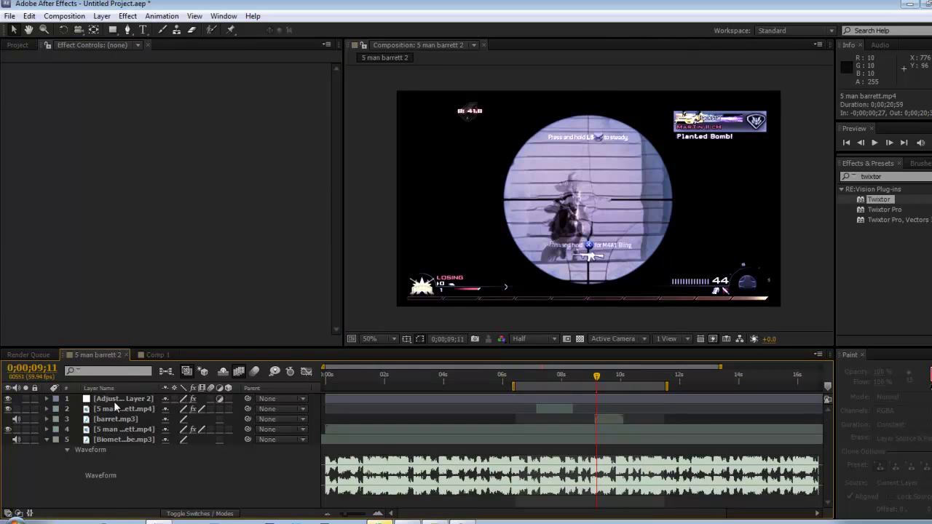
{"action": "left_click", "coordinate": [118, 399]}
{"action": "left_click", "coordinate": [19, 69]}
{"action": "left_click", "coordinate": [16, 68]}
{"action": "left_click", "coordinate": [31, 69]}
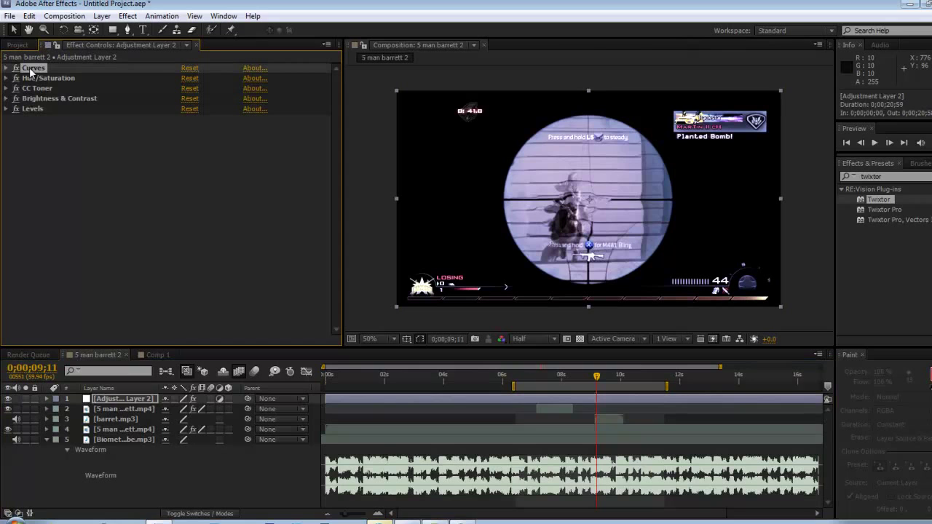
{"action": "left_click", "coordinate": [46, 107], "text": "shift"}
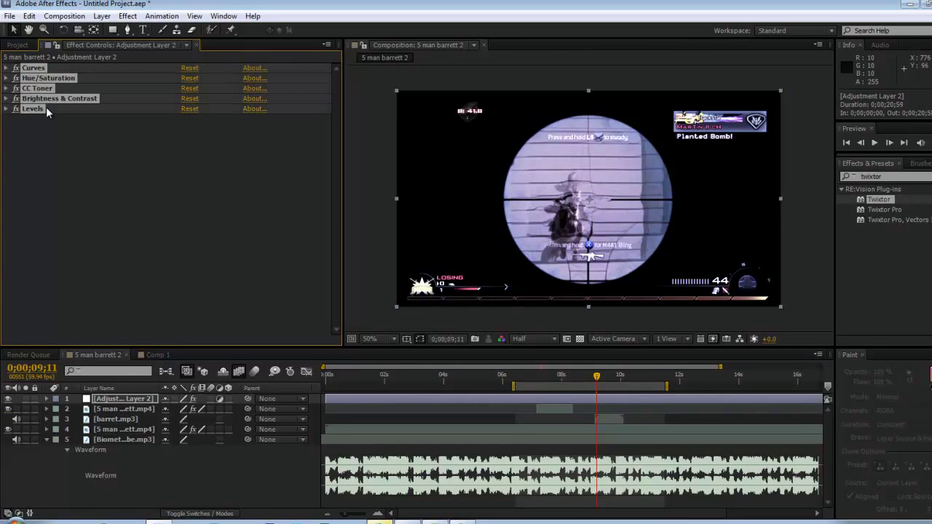
{"action": "key", "text": "ctrl+alt+shift+e"}
{"action": "key", "text": "ctrl+alt+shift+e"}
{"action": "key", "text": "ctrl+alt+shift+e"}
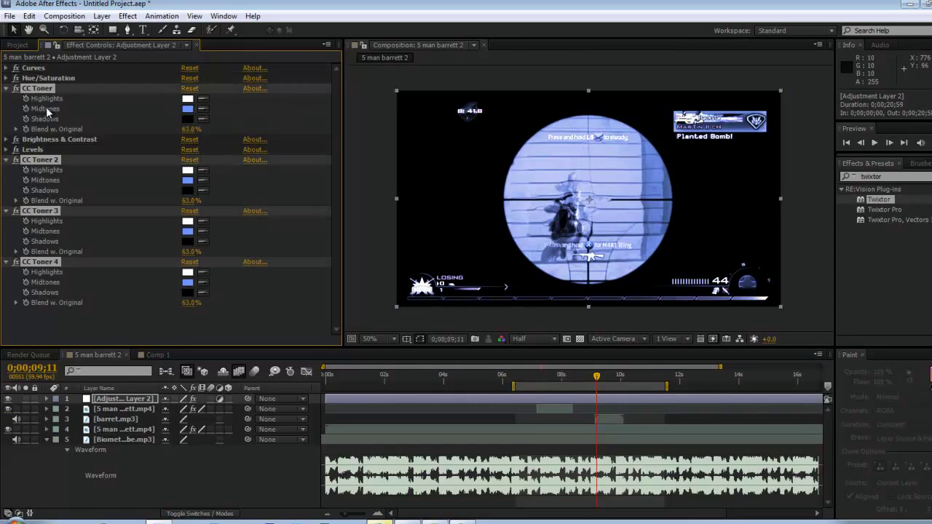
{"action": "left_click", "coordinate": [6, 89]}
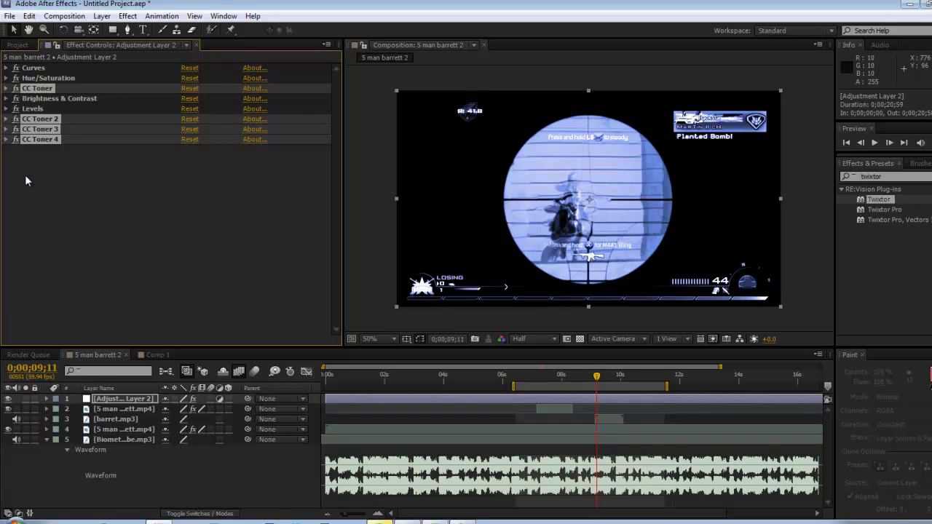
{"action": "key", "text": "ctrl+z"}
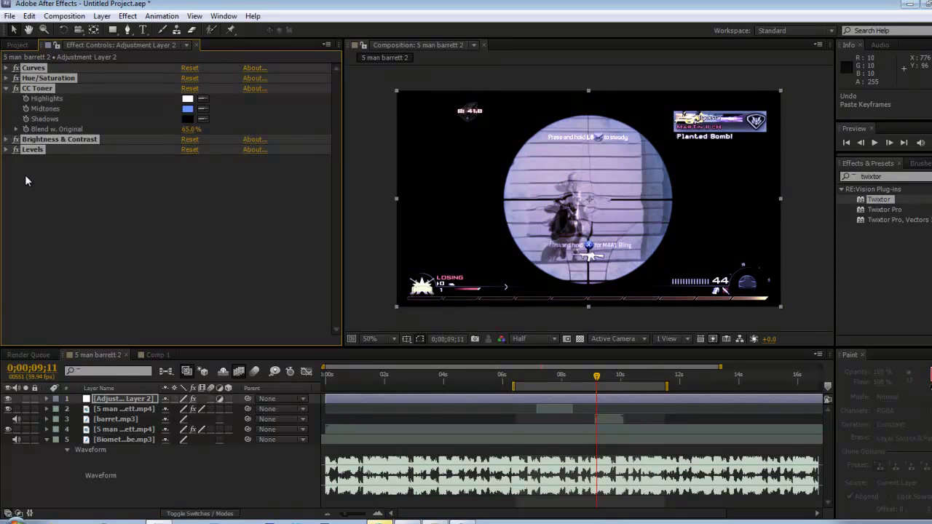
{"action": "left_click", "coordinate": [6, 88]}
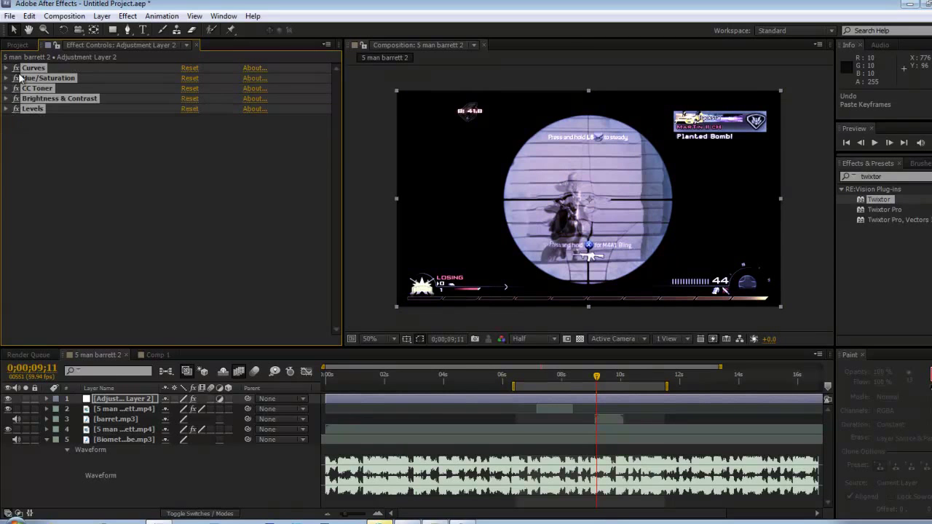
- Copy Adjustment Layer 2 and paste it into Comp 1
{"action": "left_click", "coordinate": [29, 16]}
{"action": "left_click", "coordinate": [236, 258]}
{"action": "left_click", "coordinate": [29, 15]}
{"action": "left_click", "coordinate": [46, 88]}
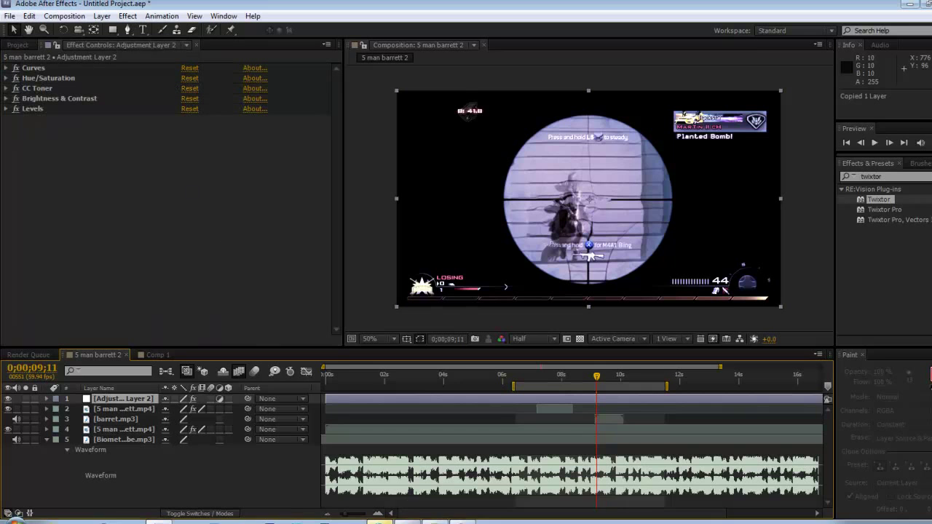
{"action": "left_click", "coordinate": [153, 355]}
{"action": "left_click", "coordinate": [29, 15]}
{"action": "left_click", "coordinate": [47, 112]}
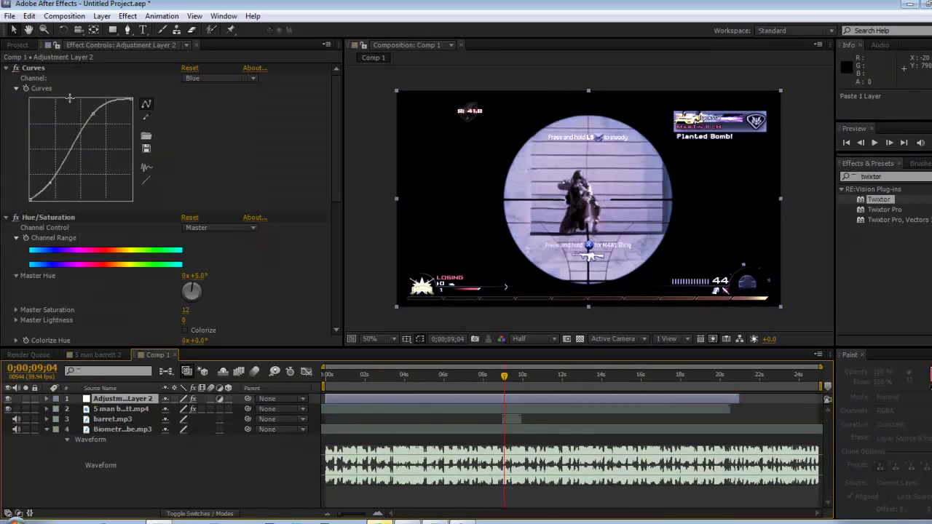
- Go to 0;00;07;36, select 5 man barrett.mp4 and reveal its Speed % keyframes
{"action": "left_click", "coordinate": [471, 384]}
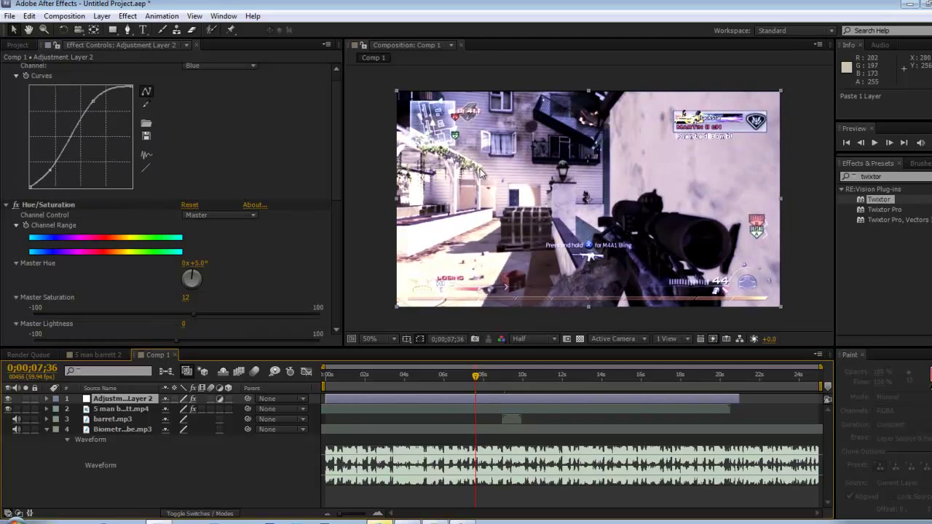
{"action": "left_click", "coordinate": [498, 412]}
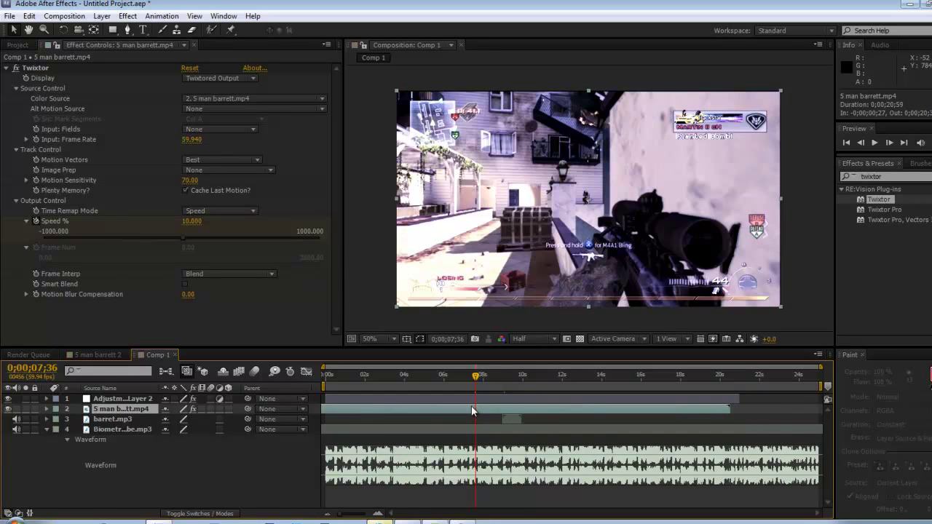
{"action": "key", "text": "u"}
{"action": "left_click", "coordinate": [455, 377]}
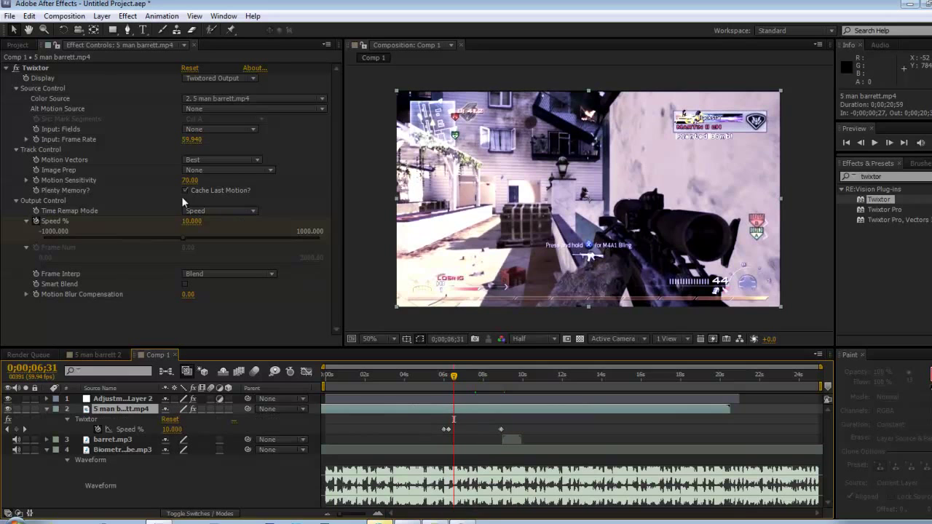
- Duplicate the footage layer and trim the copy's out point to about 8 seconds
{"action": "key", "text": "ctrl+d"}
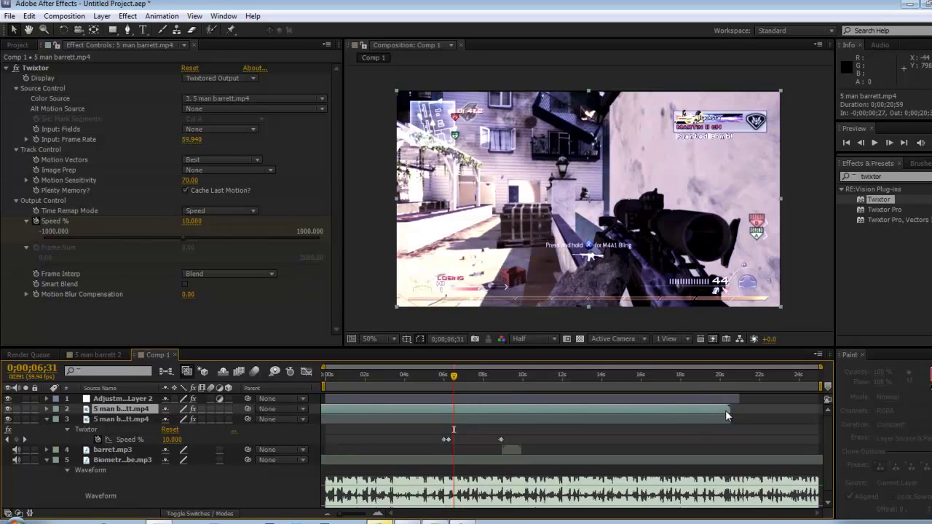
{"action": "left_click_drag", "start_coordinate": [731, 410], "coordinate": [488, 420]}
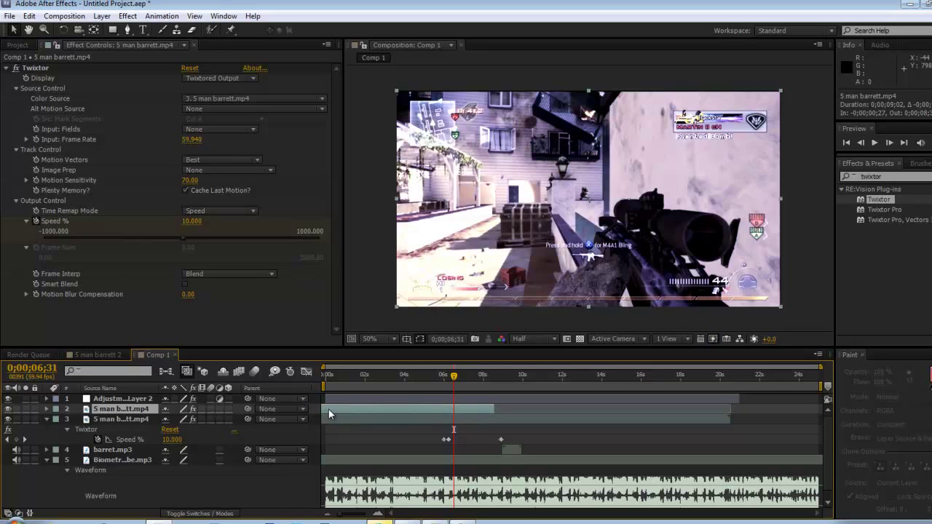
{"action": "left_click_drag", "start_coordinate": [364, 409], "coordinate": [370, 409]}
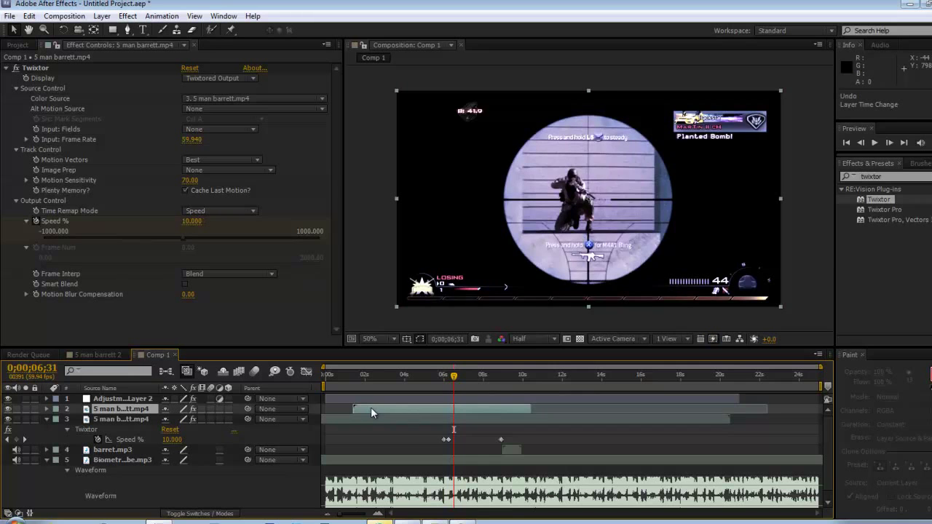
{"action": "key", "text": "ctrl+z"}
{"action": "left_click", "coordinate": [433, 377]}
- Trim the copy to start at 0;00;06;43 and review it
{"action": "left_click", "coordinate": [436, 378]}
{"action": "left_click_drag", "start_coordinate": [436, 379], "coordinate": [454, 380]}
{"action": "key", "text": "space"}
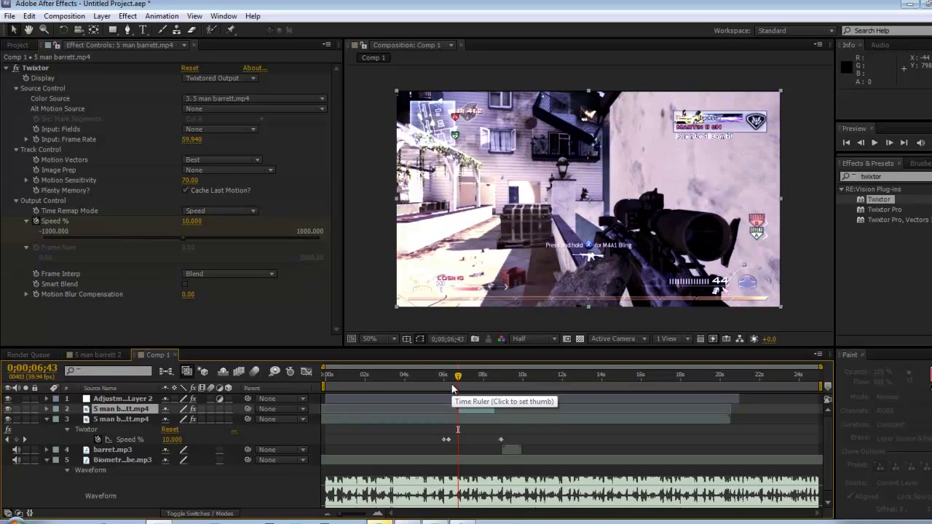
{"action": "left_click_drag", "start_coordinate": [472, 378], "coordinate": [464, 397]}
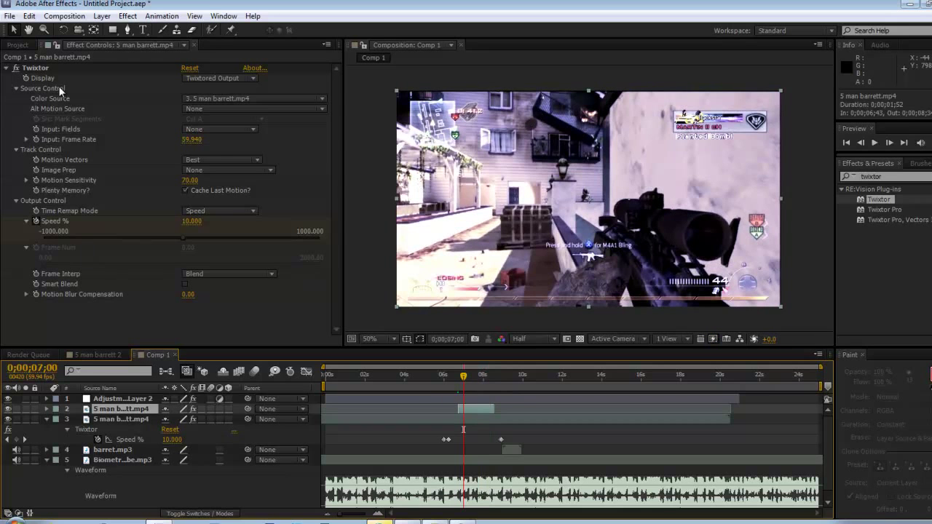
{"action": "left_click", "coordinate": [9, 69]}
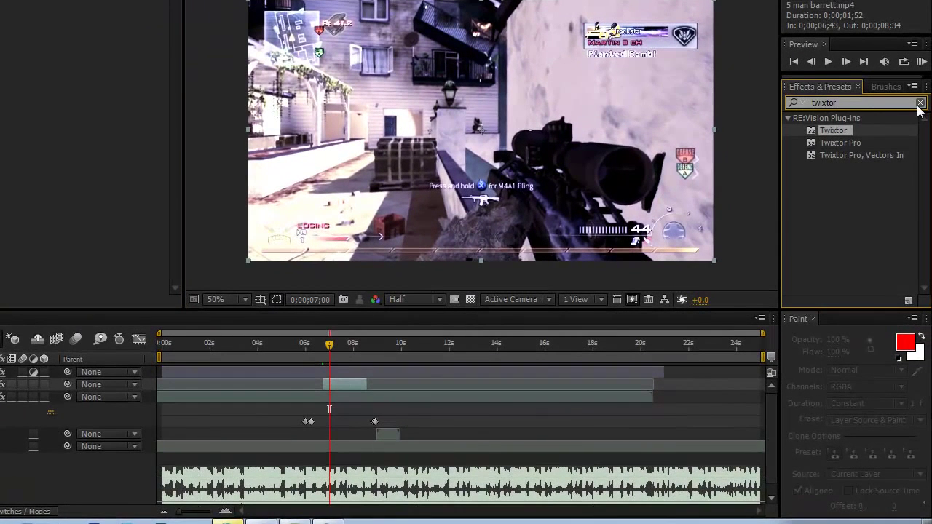
- Search 'find e' and apply Find Edges to the gameplay layer
{"action": "left_click", "coordinate": [919, 103]}
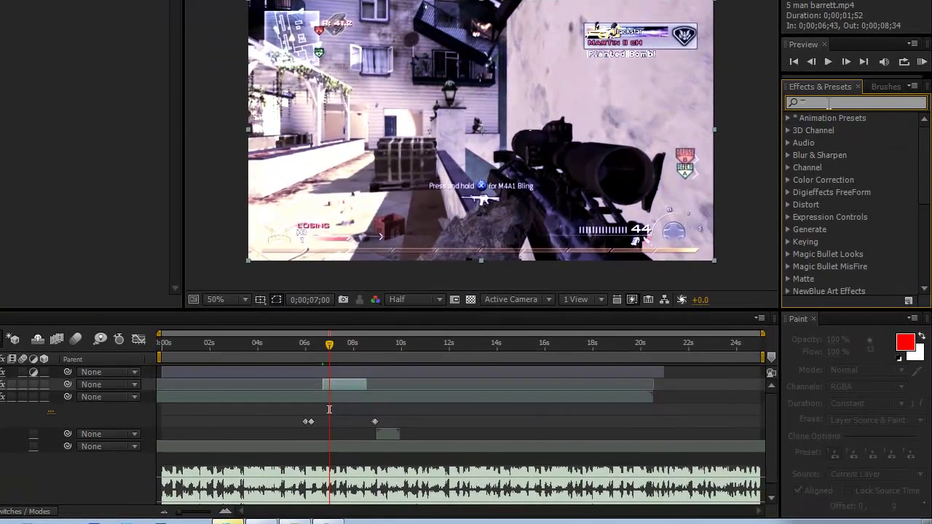
{"action": "left_click", "coordinate": [828, 104]}
{"action": "type", "text": "fin"}
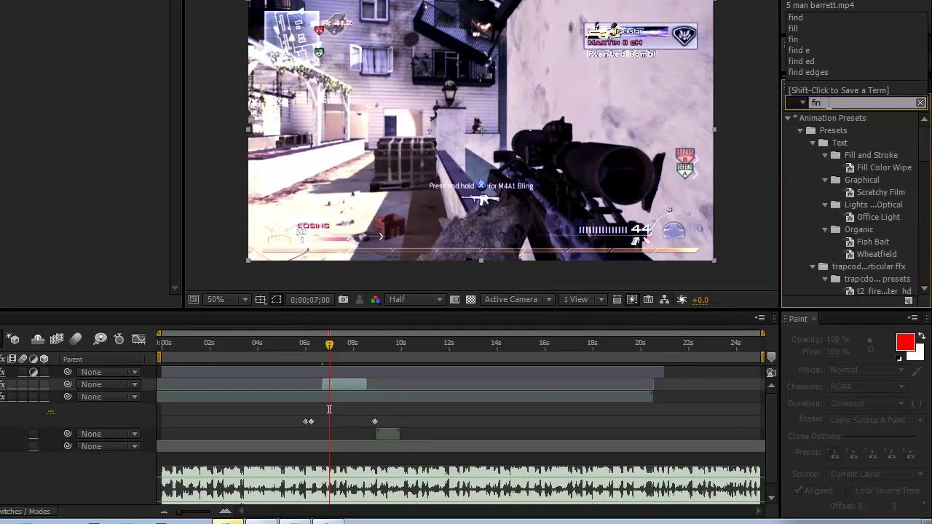
{"action": "type", "text": "d e"}
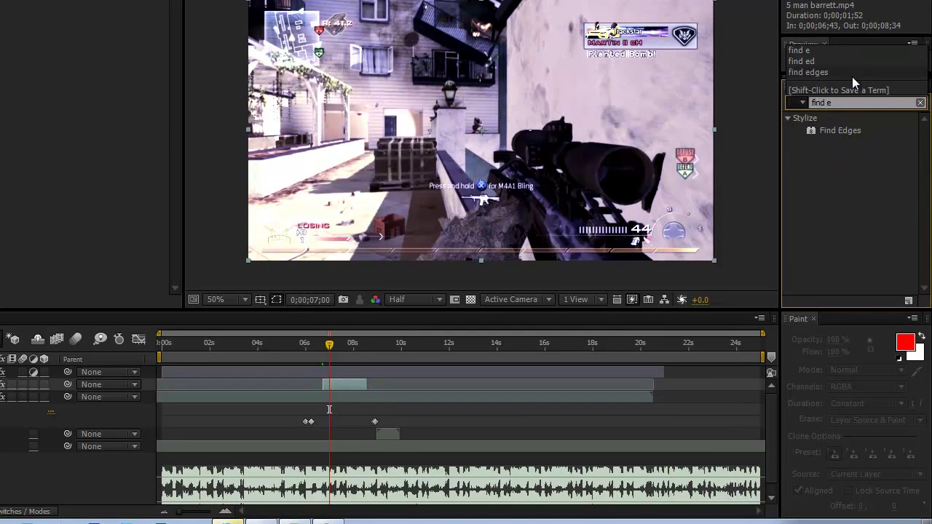
{"action": "left_click_drag", "start_coordinate": [853, 134], "coordinate": [354, 383]}
- Add CC Toner from the Effect menu's Color Correction category
{"action": "left_click", "coordinate": [4, 1]}
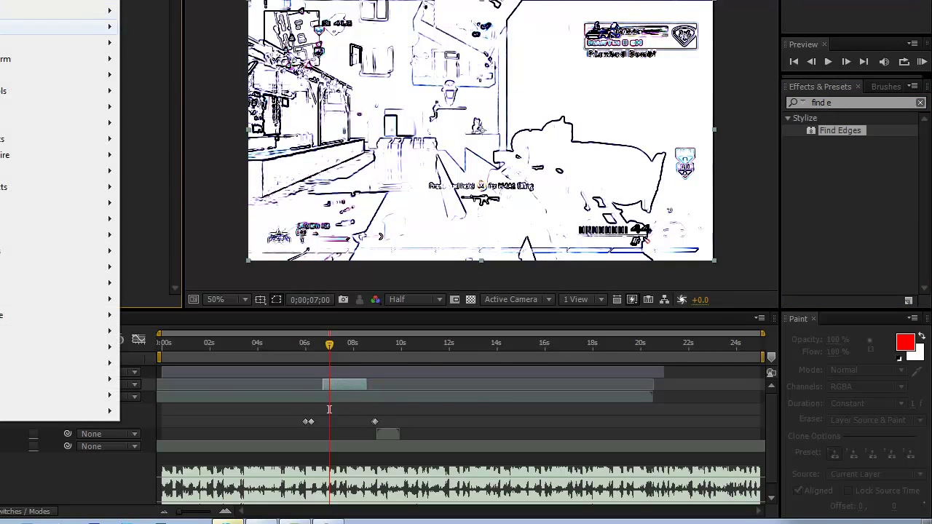
{"action": "mouse_move", "coordinate": [97, 42]}
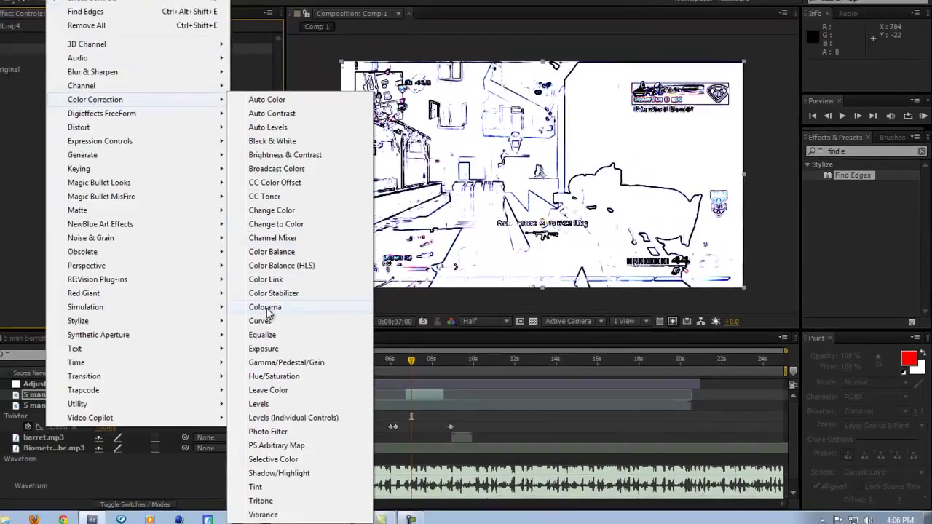
{"action": "left_click", "coordinate": [264, 196]}
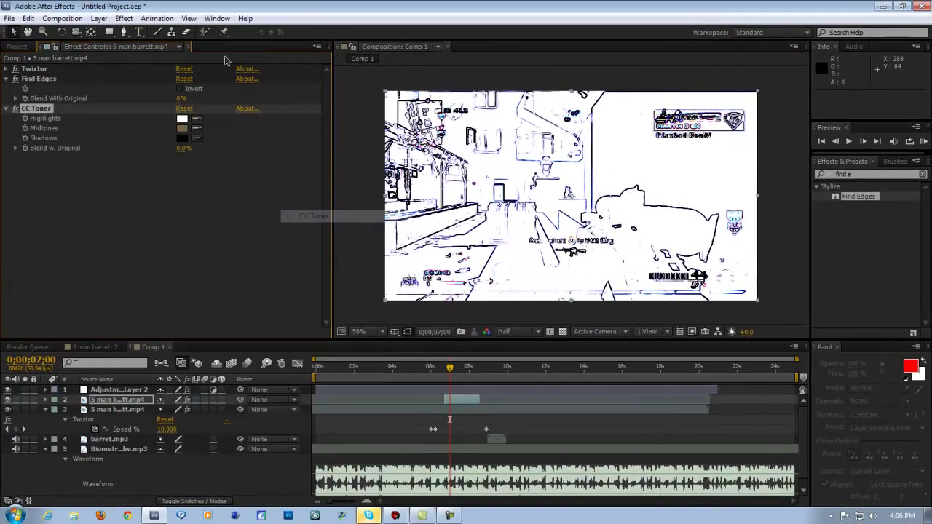
- Set CC Toner's Highlights colour to a saturated bright green
{"action": "left_click", "coordinate": [183, 119]}
{"action": "left_click", "coordinate": [176, 179]}
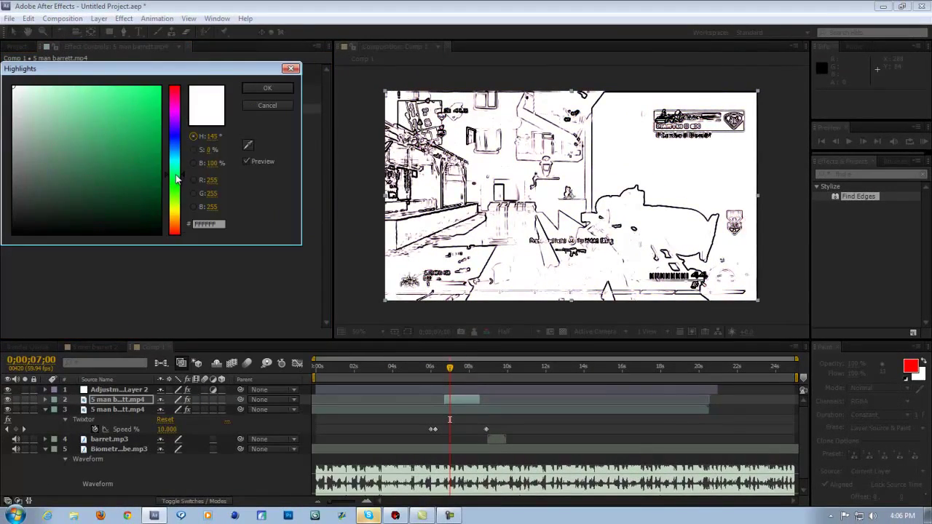
{"action": "left_click_drag", "start_coordinate": [177, 179], "coordinate": [176, 184]}
{"action": "left_click_drag", "start_coordinate": [131, 102], "coordinate": [260, 86]}
{"action": "left_click", "coordinate": [259, 86]}
- Set CC Toner's Midtones and Shadows colours to white
{"action": "left_click", "coordinate": [183, 130]}
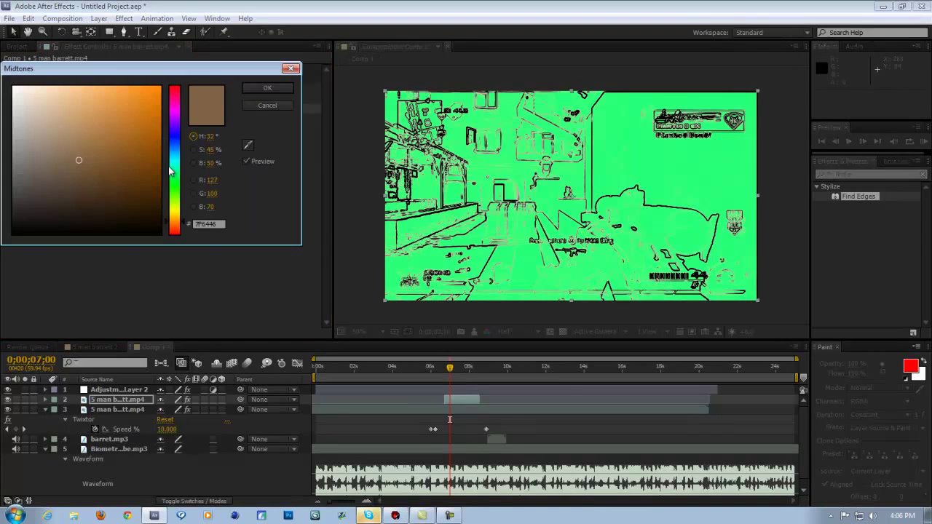
{"action": "left_click", "coordinate": [268, 87]}
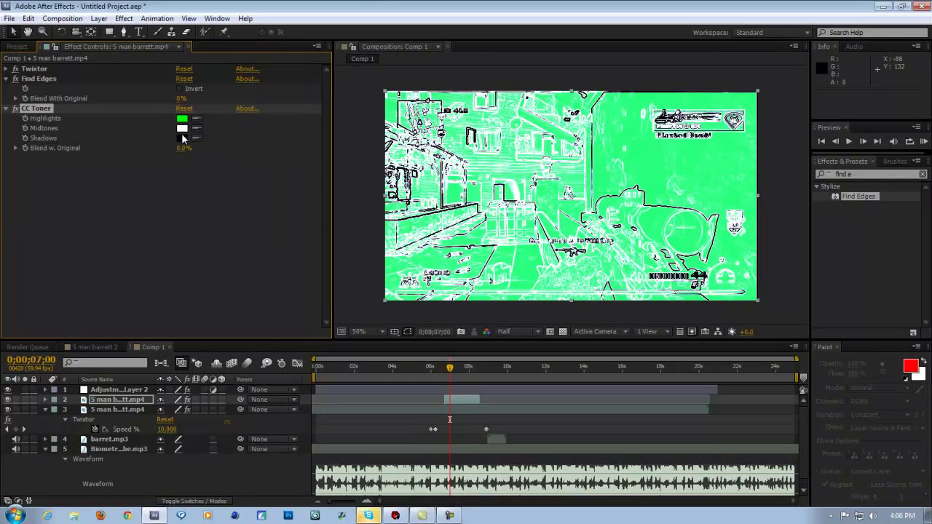
{"action": "left_click", "coordinate": [183, 140]}
{"action": "left_click", "coordinate": [107, 126]}
{"action": "left_click", "coordinate": [35, 81]}
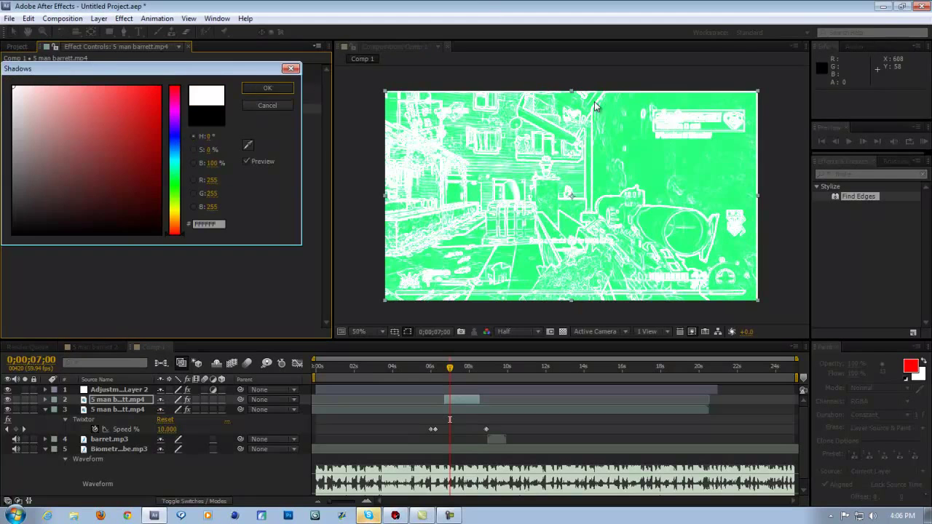
{"action": "left_click", "coordinate": [267, 87]}
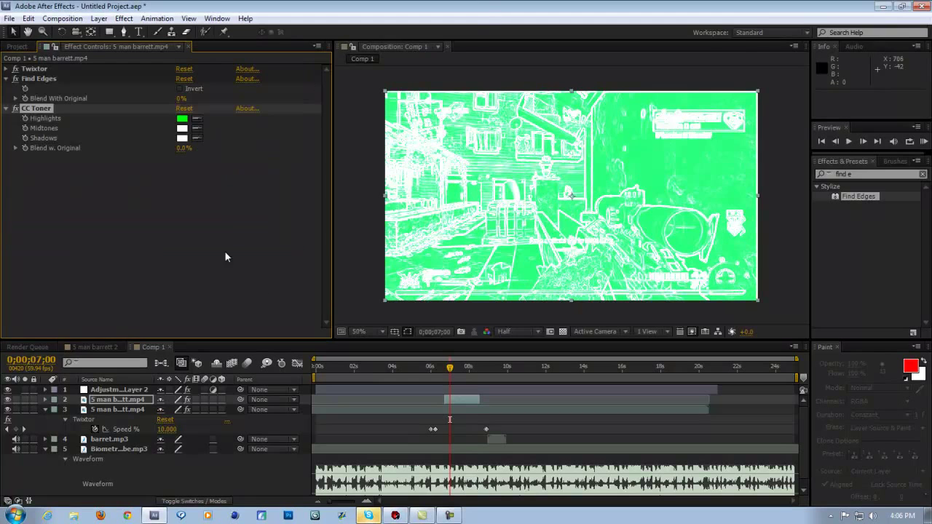
{"action": "left_click", "coordinate": [122, 18]}
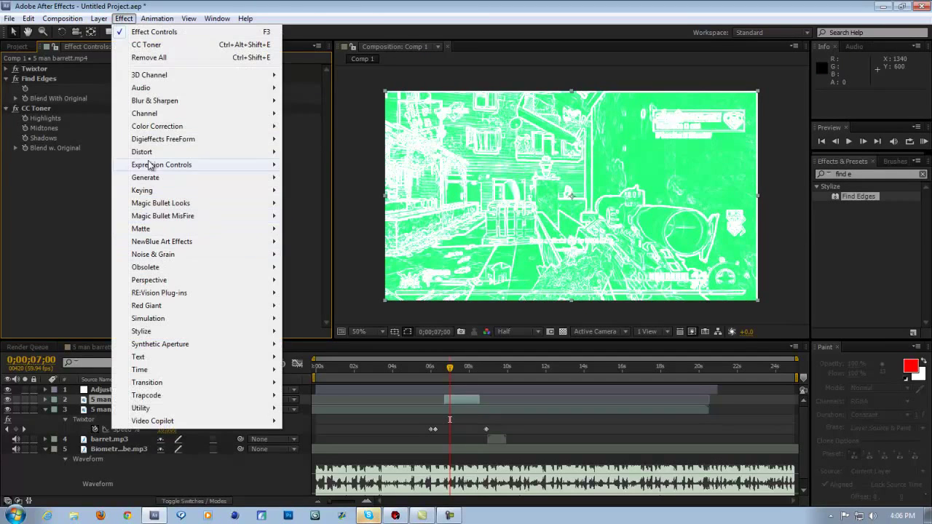
- Apply Keylight (1.2) and sample the green in the viewer as the Screen Colour
{"action": "mouse_move", "coordinate": [158, 191]}
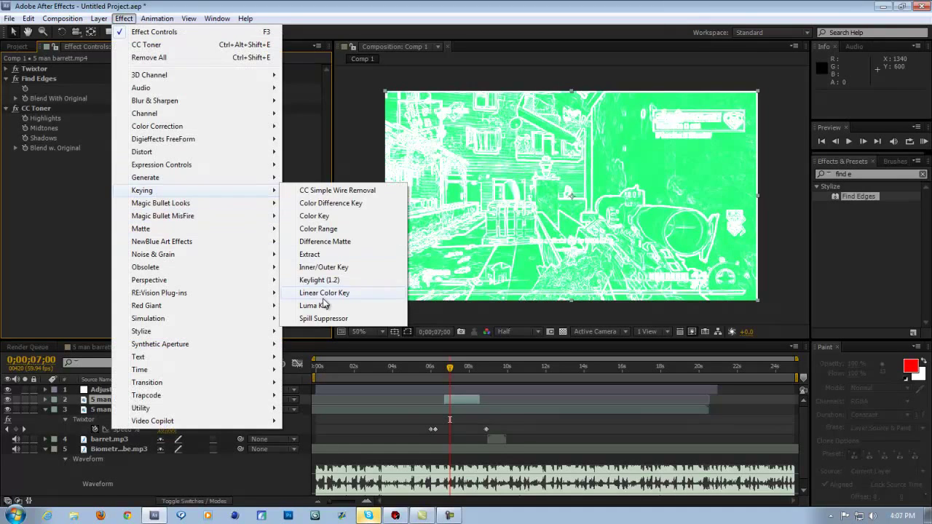
{"action": "left_click", "coordinate": [321, 281]}
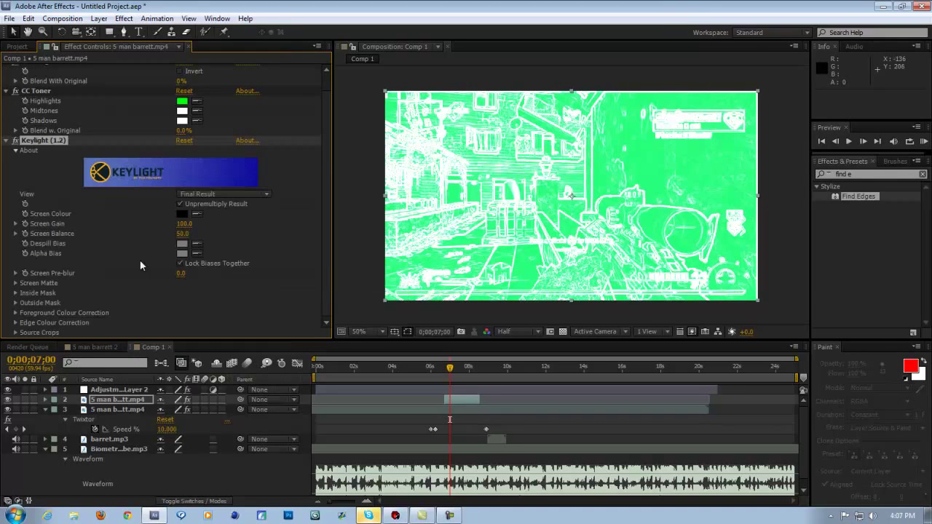
{"action": "left_click", "coordinate": [195, 214]}
{"action": "left_click", "coordinate": [733, 177]}
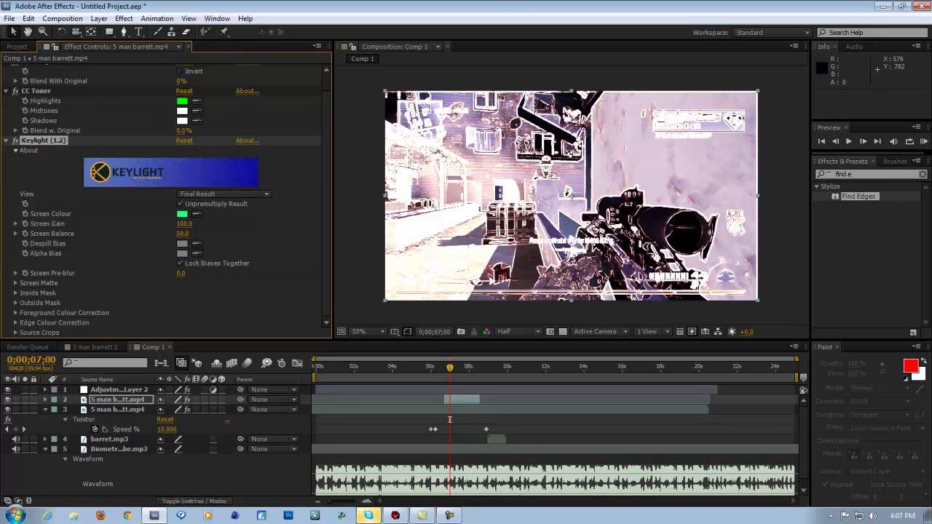
- Collapse the Keylight, CC Toner and Find Edges settings in the effect controls
{"action": "left_click", "coordinate": [6, 141]}
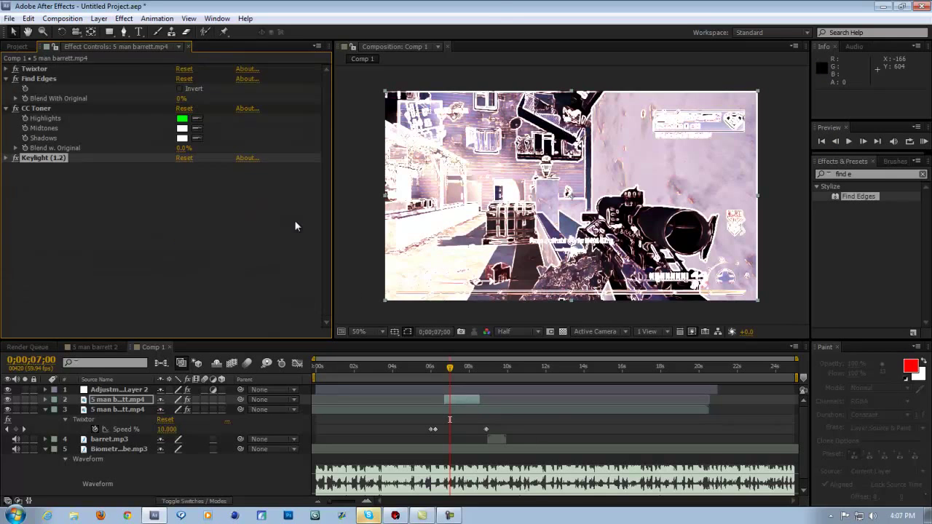
{"action": "left_click", "coordinate": [6, 108]}
{"action": "left_click", "coordinate": [6, 78]}
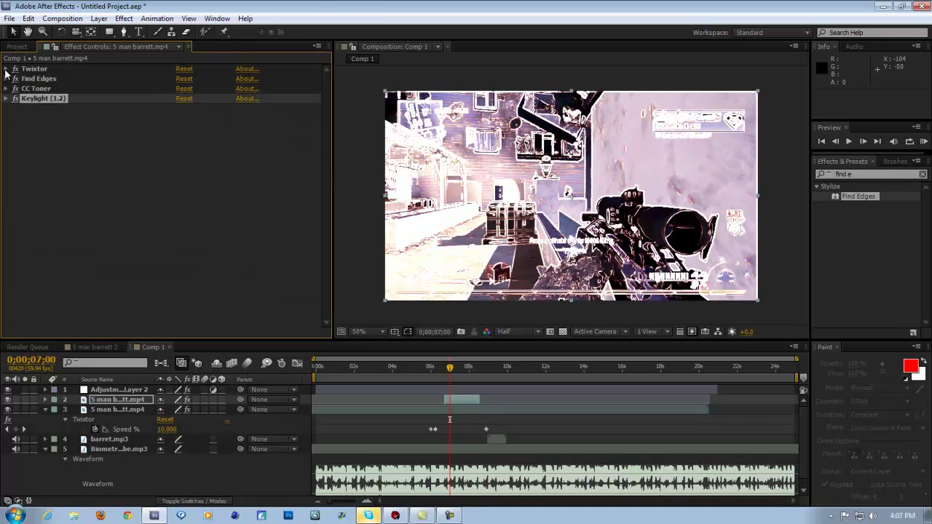
- Apply Video Copilot's Twitch and enable its Scale and Slide glitches
{"action": "left_click", "coordinate": [44, 160]}
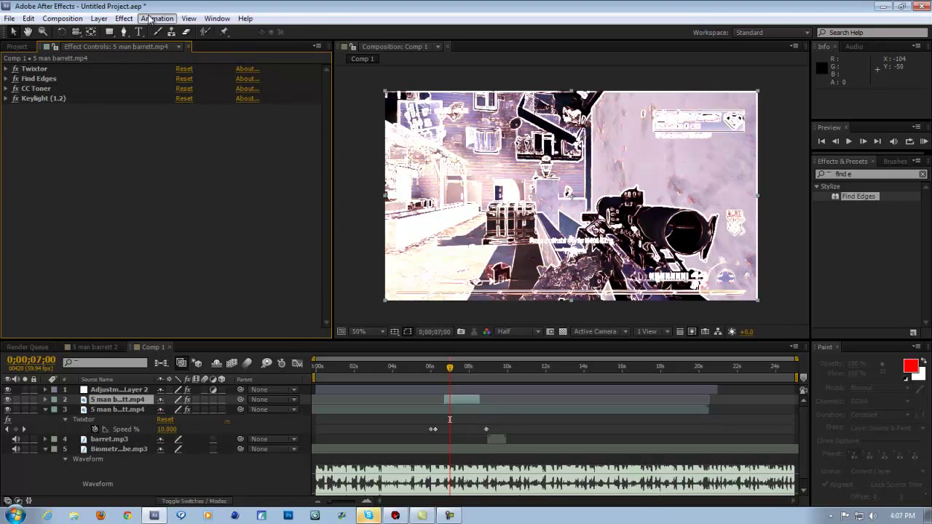
{"action": "left_click", "coordinate": [123, 18]}
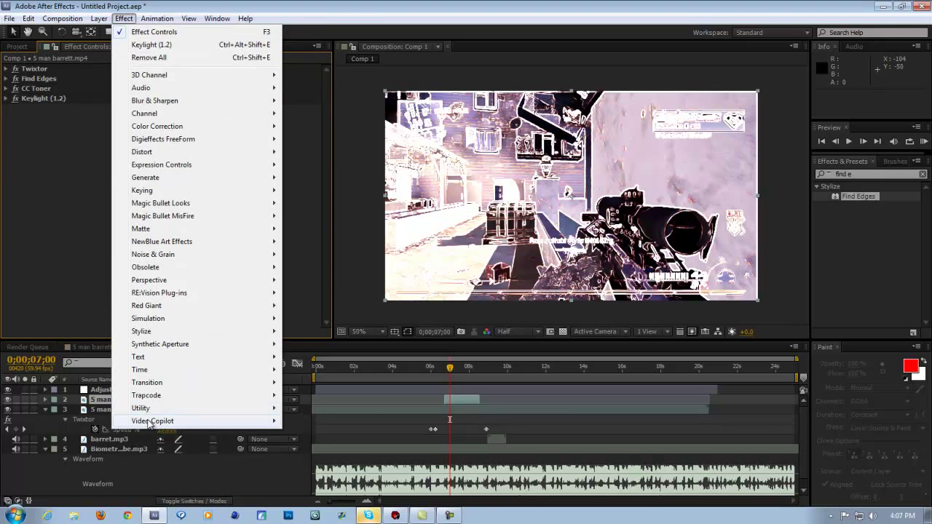
{"action": "mouse_move", "coordinate": [219, 421]}
{"action": "left_click", "coordinate": [327, 433]}
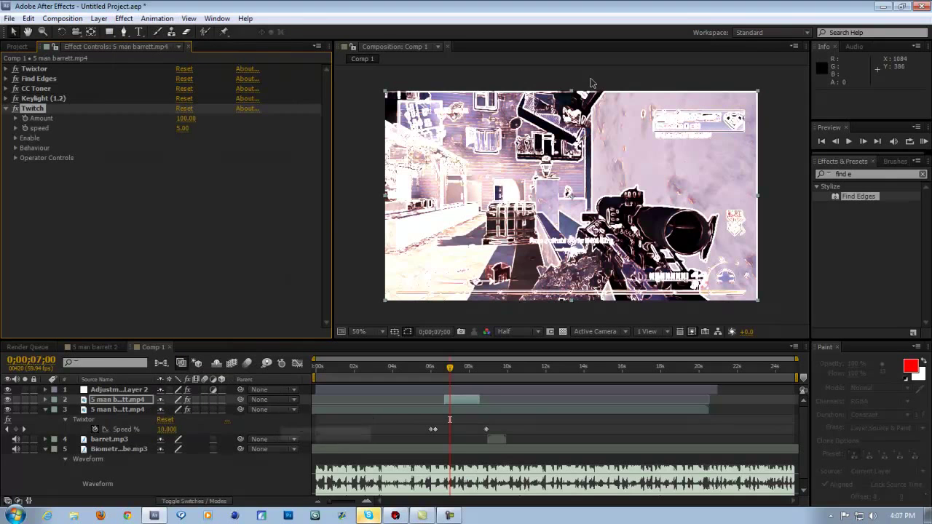
{"action": "left_click", "coordinate": [14, 138]}
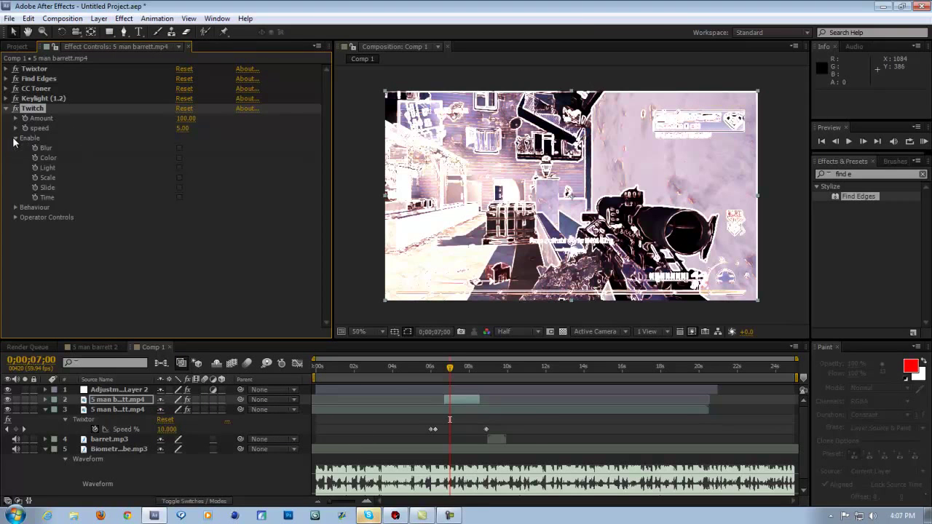
{"action": "left_click", "coordinate": [180, 177]}
{"action": "left_click", "coordinate": [179, 187]}
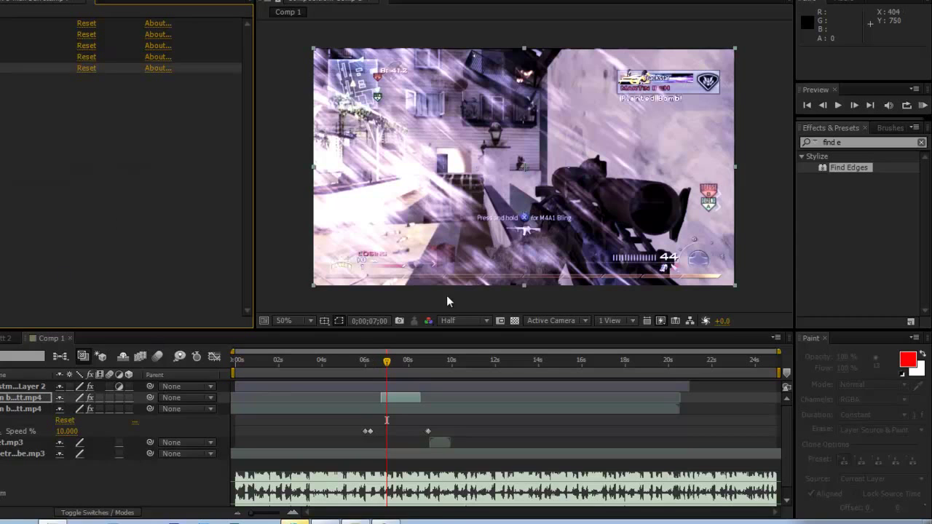
- Set the work area start at 0;00;05;25
{"action": "left_click_drag", "start_coordinate": [384, 369], "coordinate": [400, 363]}
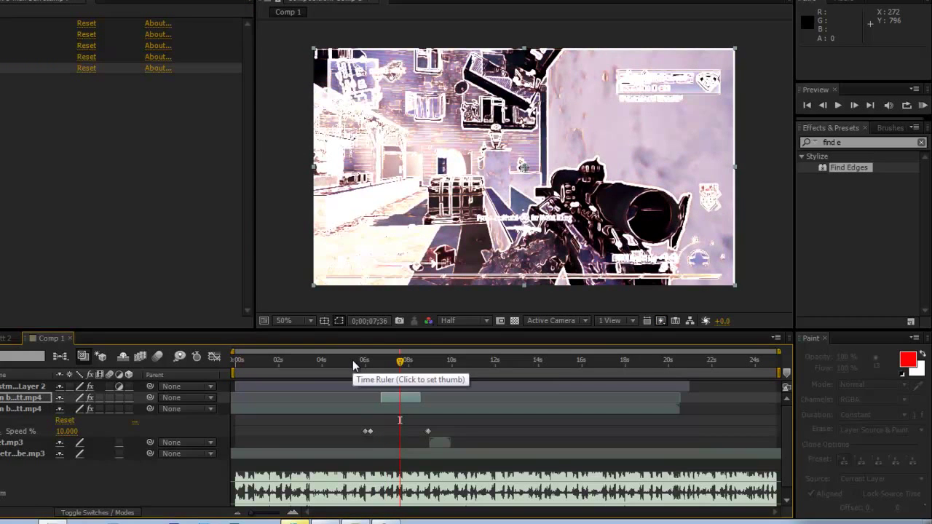
{"action": "left_click", "coordinate": [352, 359]}
{"action": "key", "text": "b"}
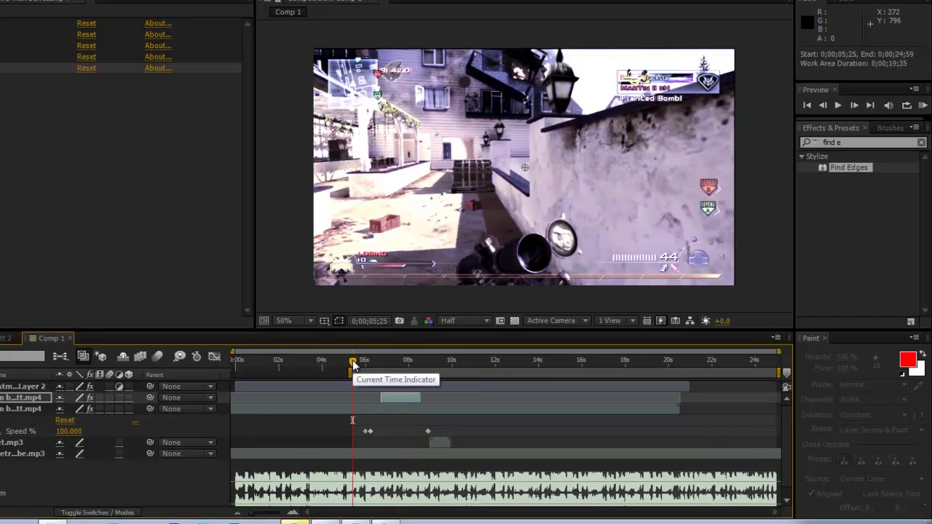
- Move to the kill frame near 0;00;09;33 and reveal layer 3's Twixtor settings
{"action": "left_click", "coordinate": [436, 364]}
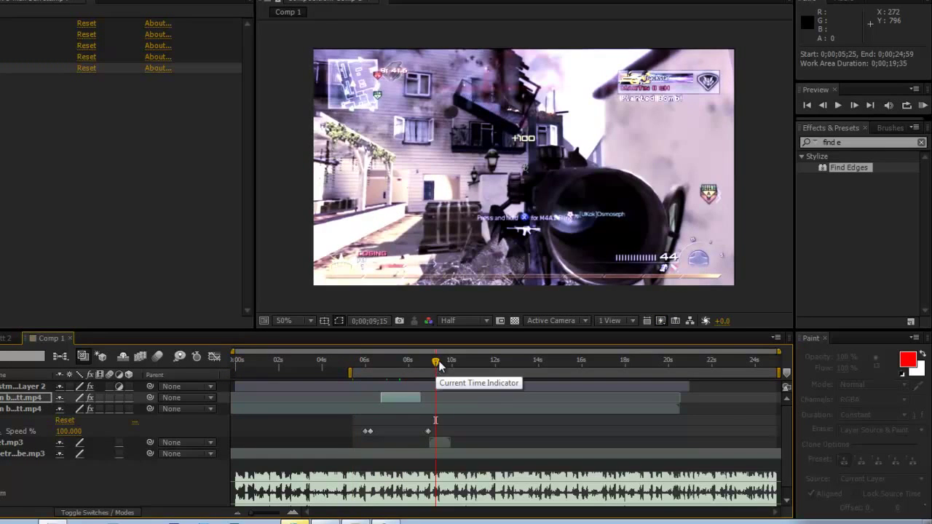
{"action": "mouse_move", "coordinate": [437, 366]}
{"action": "left_mouse_down"}
{"action": "mouse_move", "coordinate": [463, 370]}
{"action": "mouse_move", "coordinate": [442, 376]}
{"action": "left_mouse_up"}
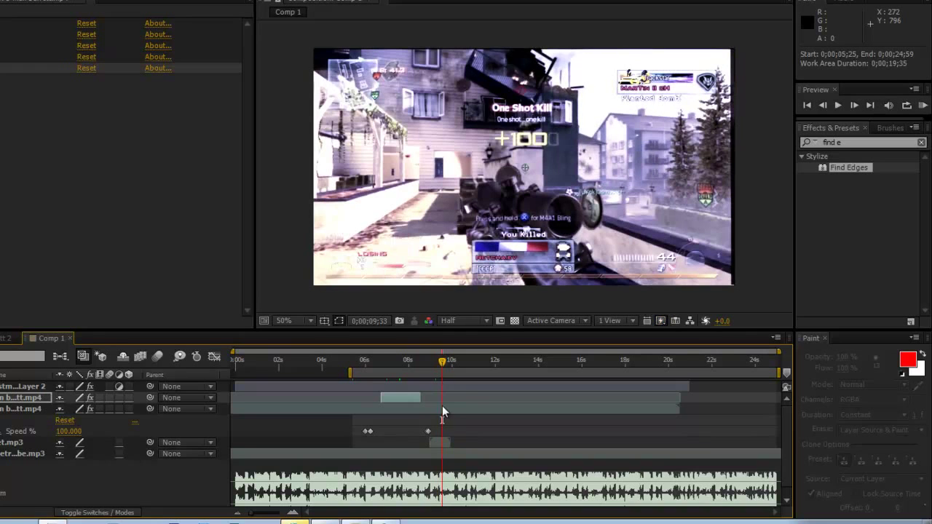
{"action": "left_click", "coordinate": [442, 409]}
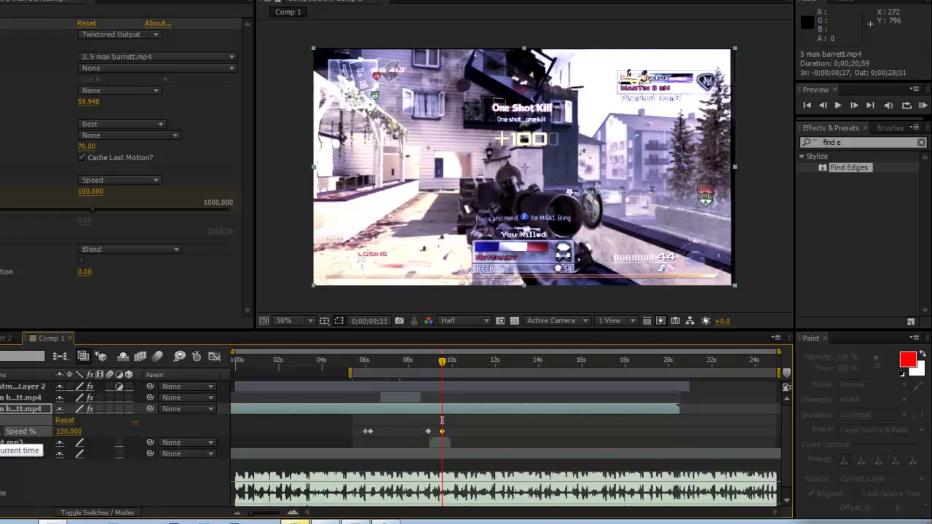
- Set the Twixtor Speed % keyframe to 2 at the kill moment
{"action": "key", "text": "k"}
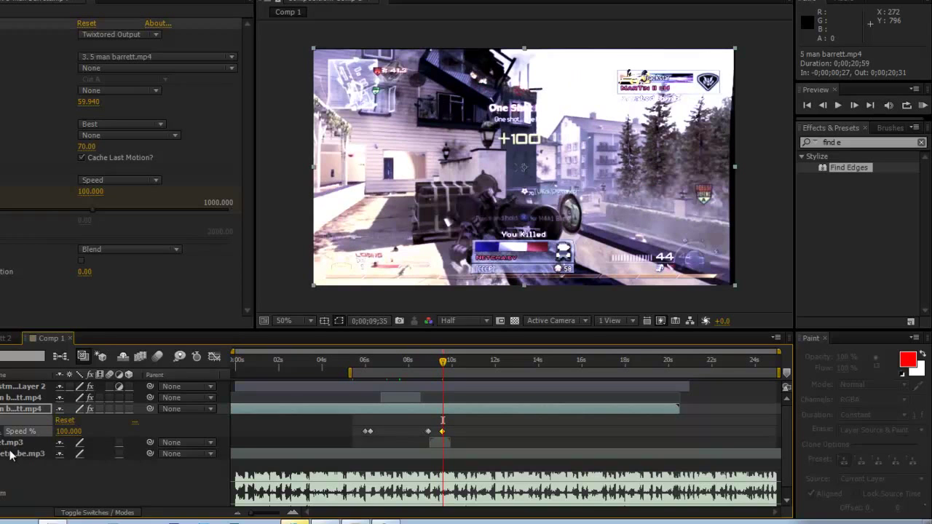
{"action": "left_click", "coordinate": [66, 431]}
{"action": "type", "text": "2"}
{"action": "key", "text": "Return"}
- End the work area at 0;00;10;04 and start a RAM preview
{"action": "left_click", "coordinate": [453, 361]}
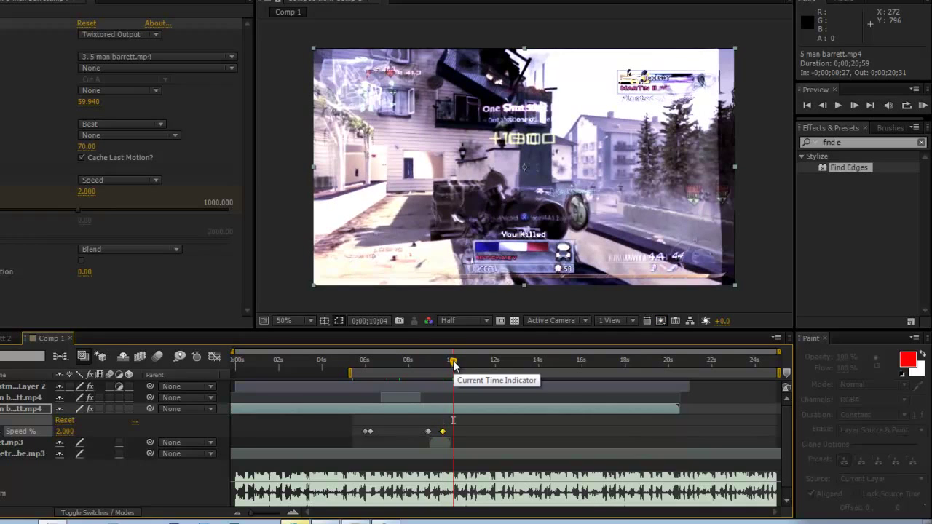
{"action": "key", "text": "n"}
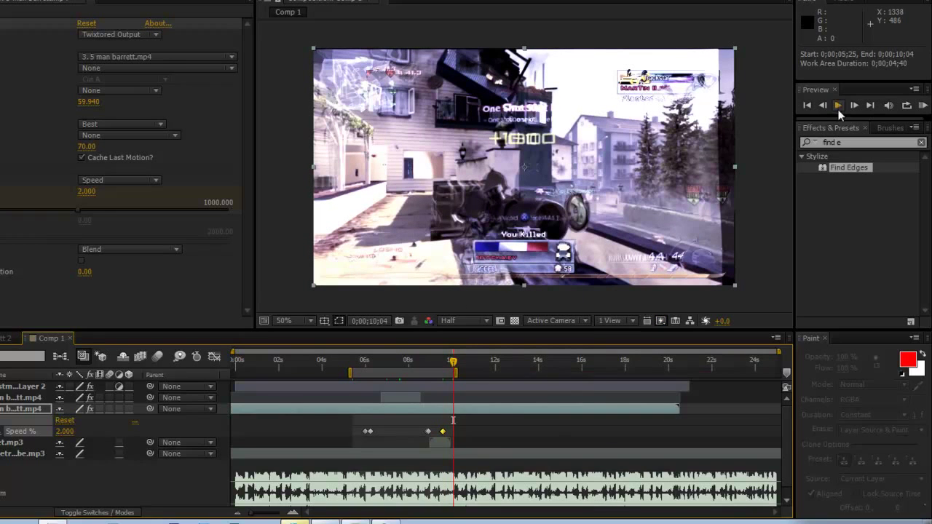
{"action": "left_click", "coordinate": [922, 106]}
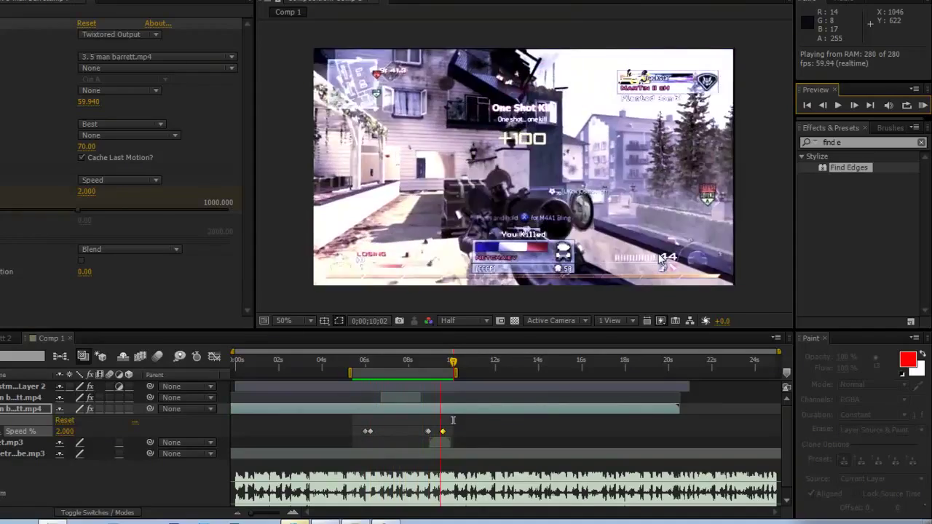
- Stop the RAM preview after the slowed kill section plays
{"action": "key", "text": "space"}
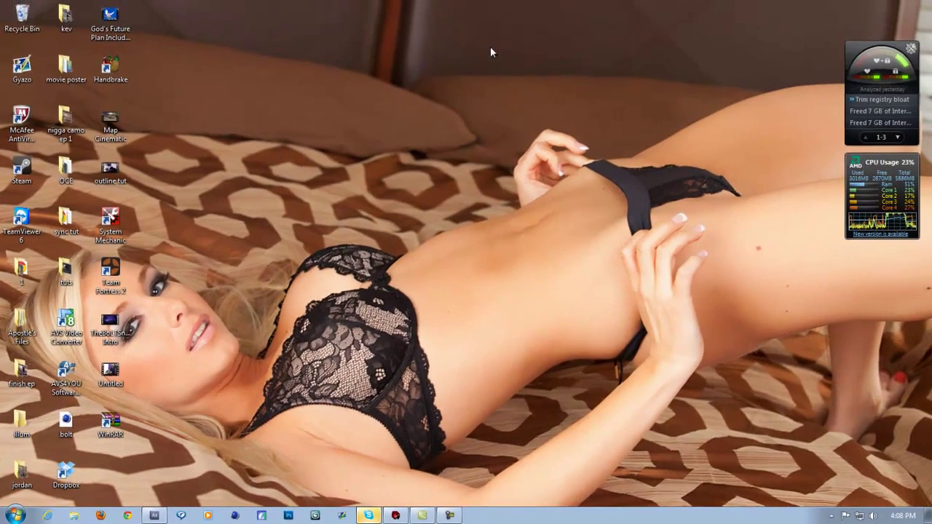
{"action": "left_click_drag", "start_coordinate": [290, 168], "coordinate": [427, 313]}
{"action": "left_click_drag", "start_coordinate": [285, 247], "coordinate": [518, 406]}
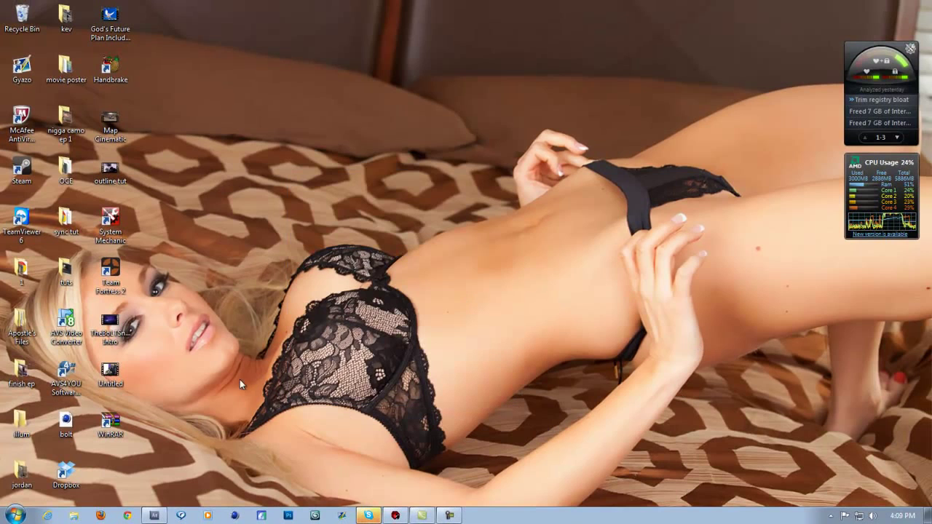